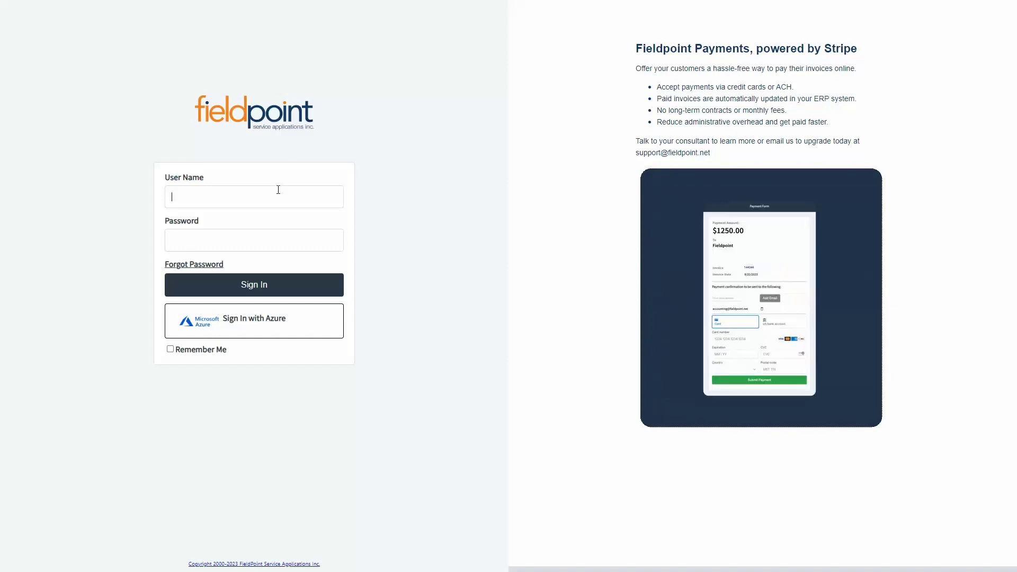
- Sign in to Fieldpoint by entering the user name and the account password
type("Nice")
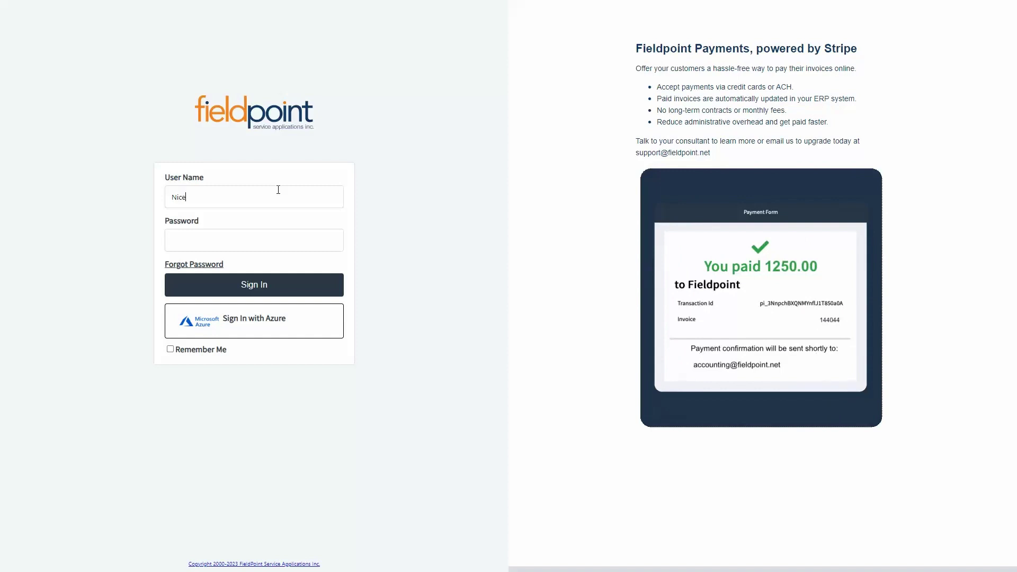
type("Guy")
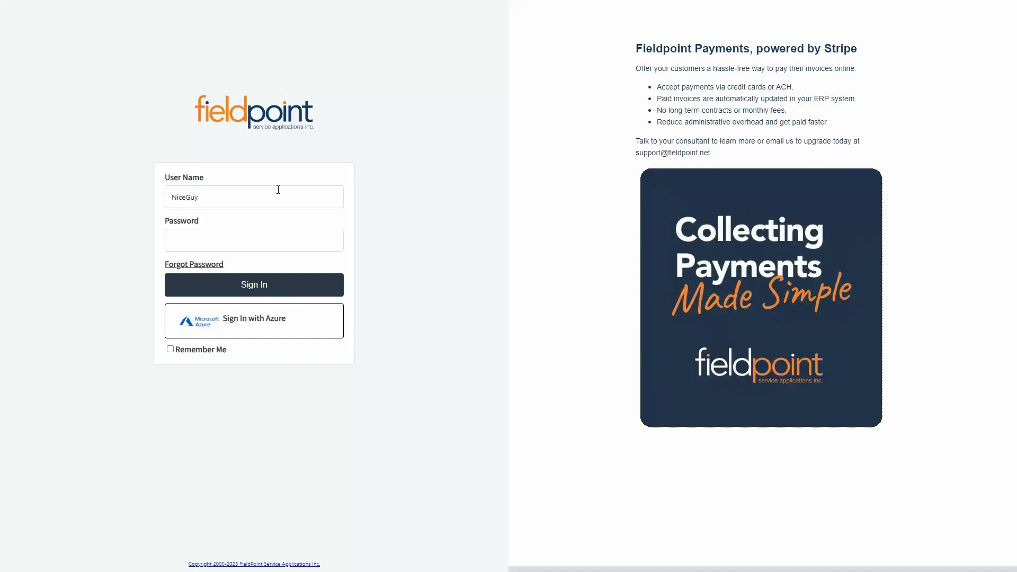
type("************")
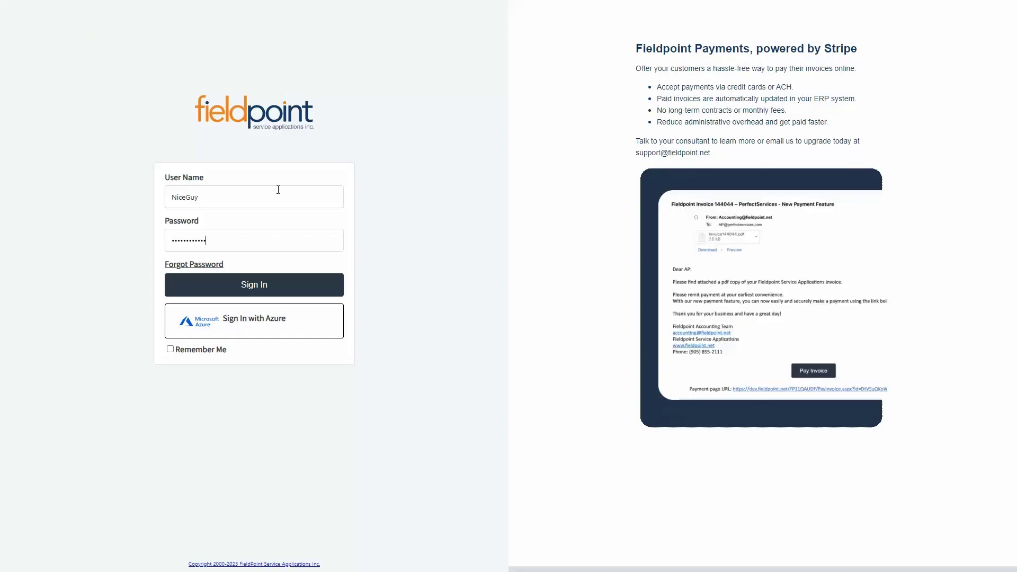
key("Return")
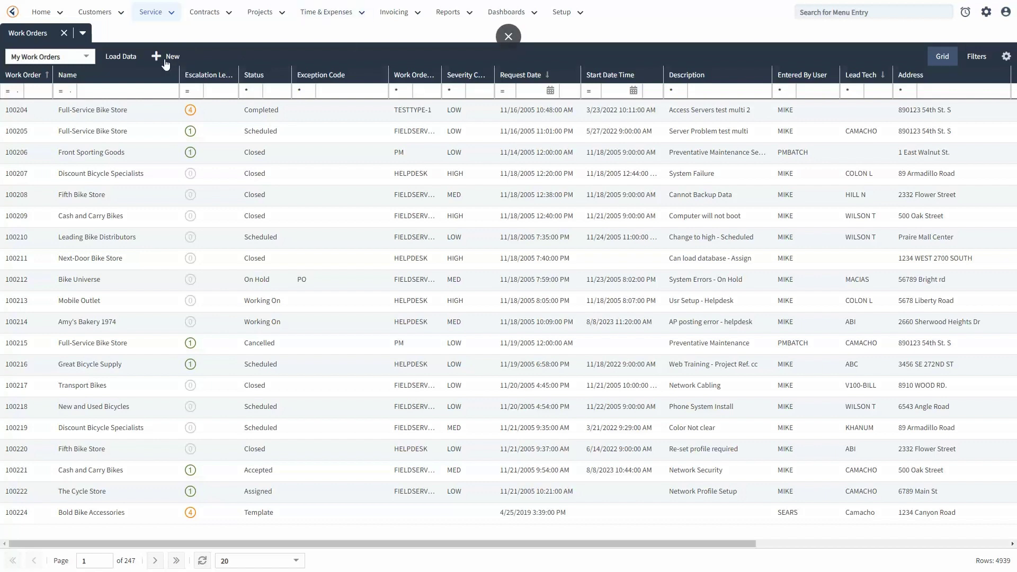
- Create a new work order for Great Bicycle Supply described as "Fieldpoint Payment Solution Example" with problem notes "Lets add some parts to bill"
left_click(166, 62)
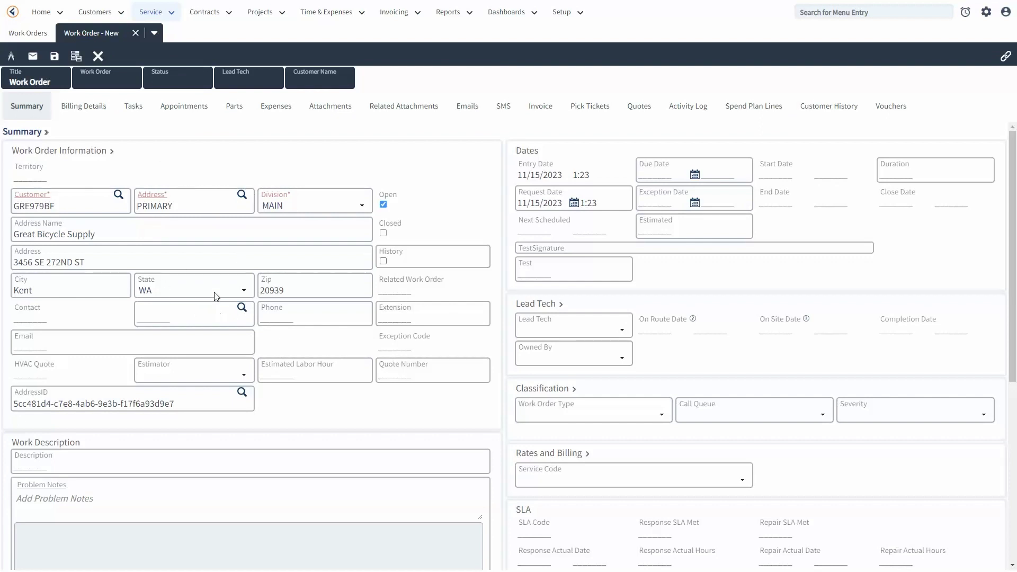
left_click(45, 462)
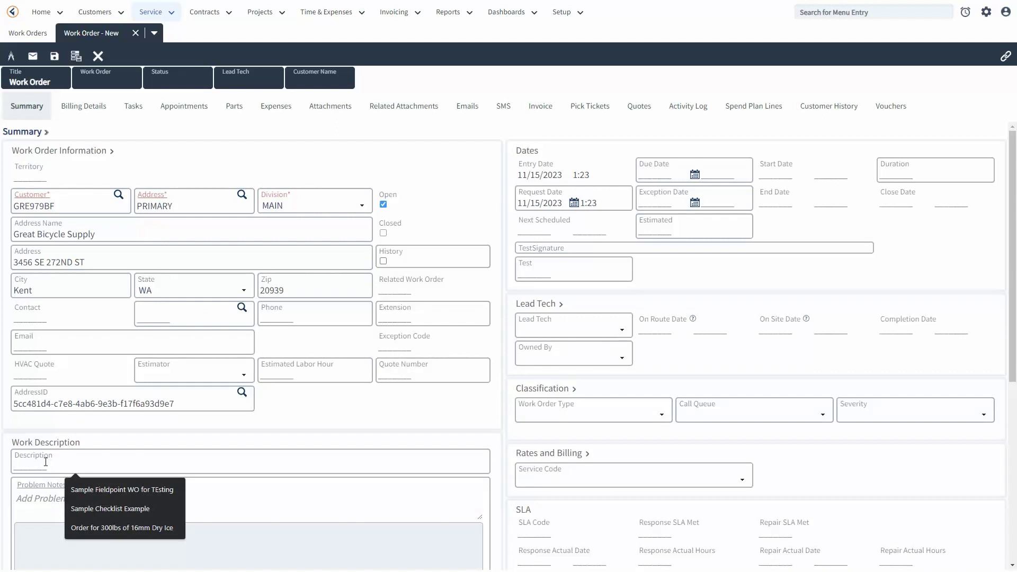
type("Fieldpoint")
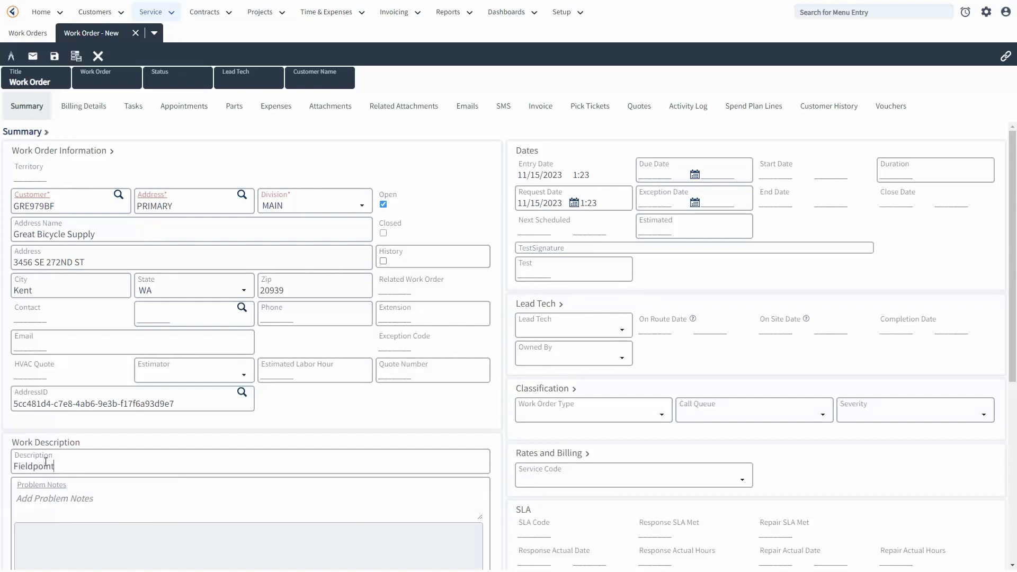
type(" Payment Solution Example")
key("Tab")
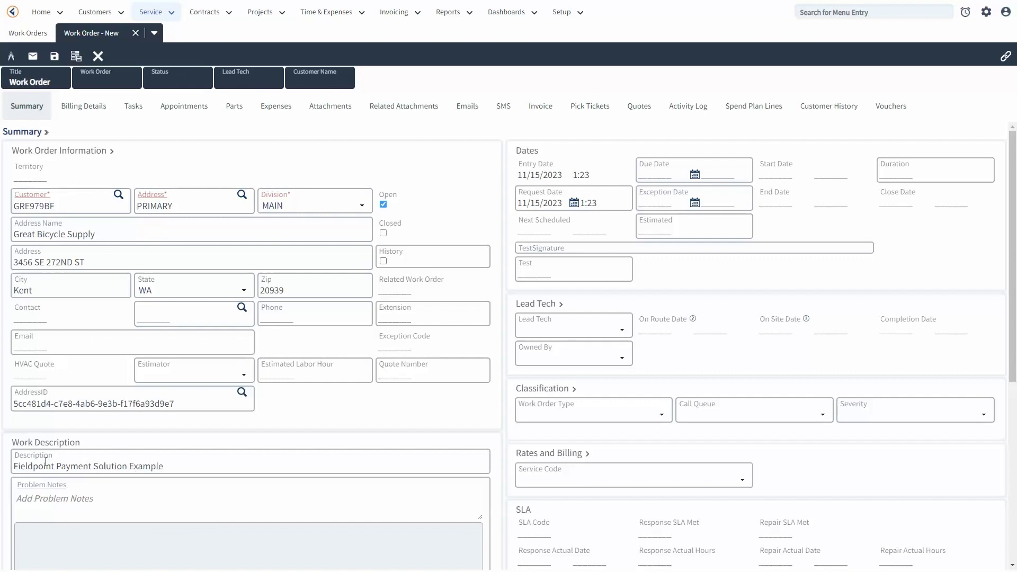
type("Lets add some parts to bill")
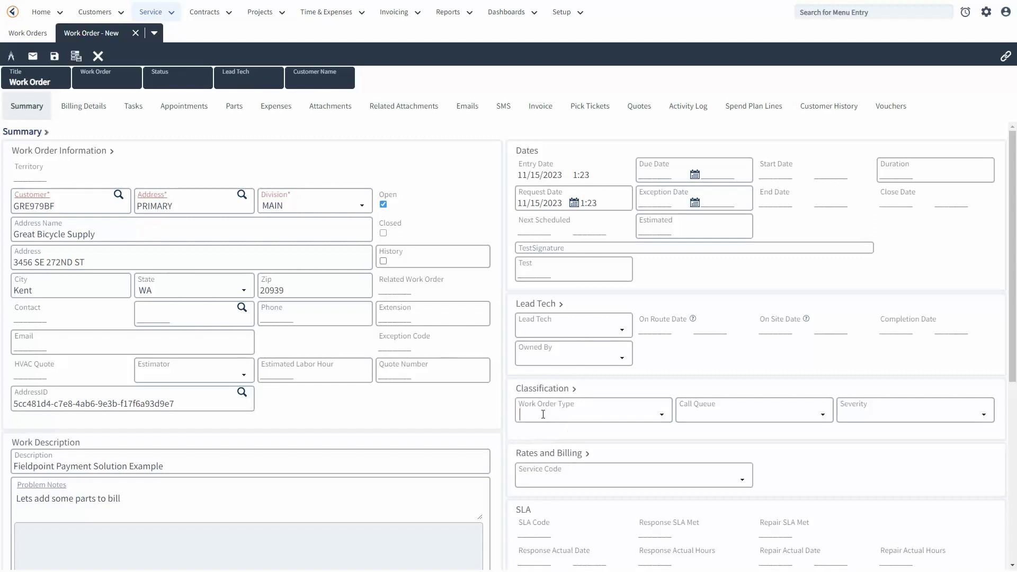
- Classify the work order as FIELDSERVICE with severity MED and service code T&M, and save it
left_click(520, 414)
left_click(546, 450)
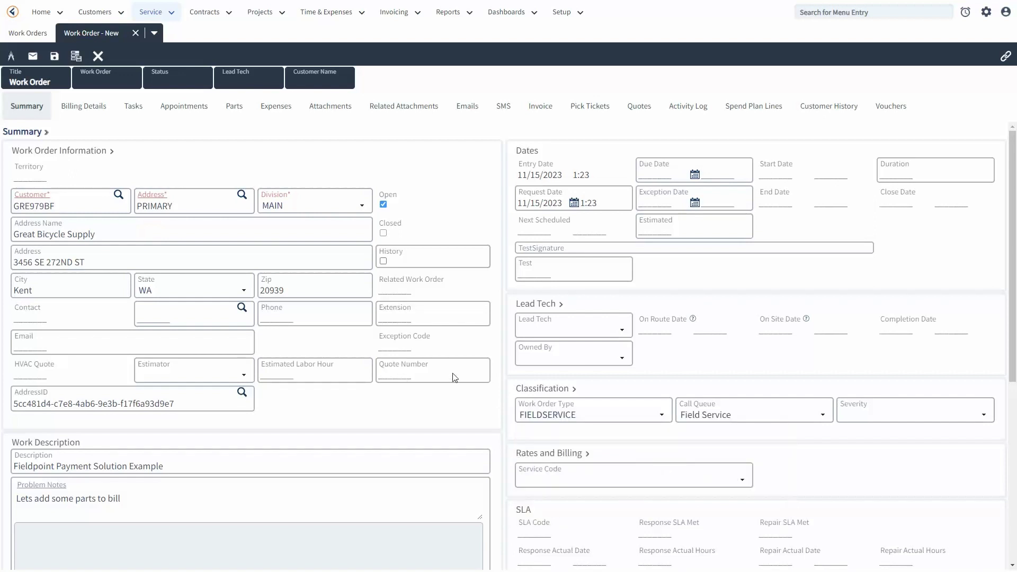
left_click(924, 413)
left_click(752, 492)
left_click(567, 478)
key("Down")
key("Down")
key("Return")
left_click(54, 55)
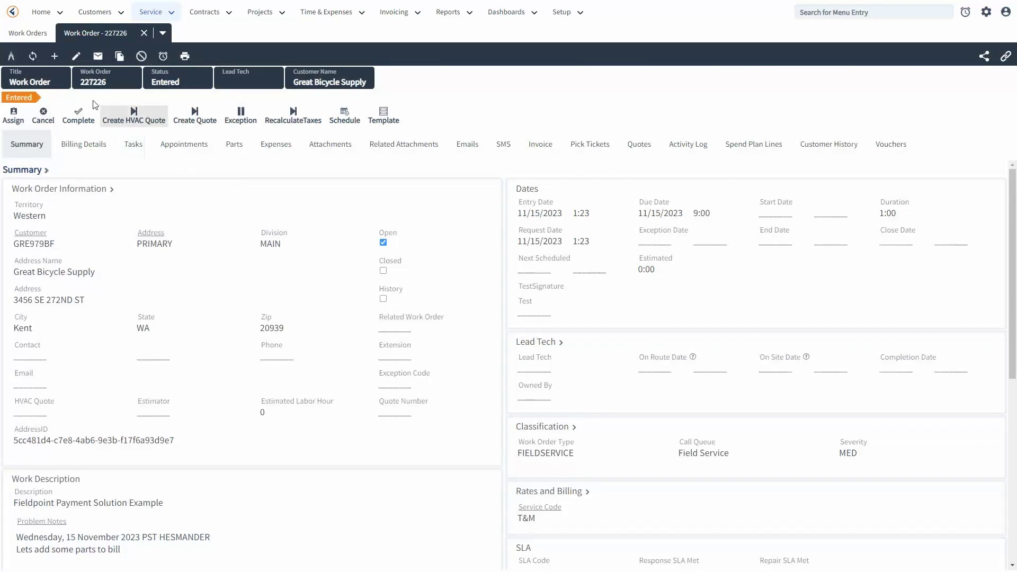
- Add a new part line to the saved work order, choosing item 1234321 from the item master
left_click(103, 81)
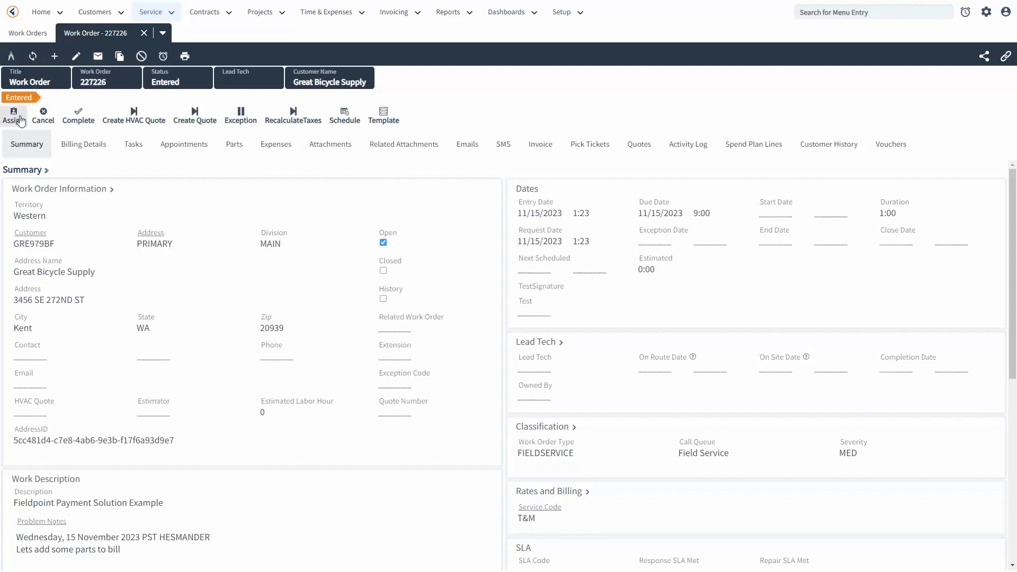
left_click(353, 122)
left_click(233, 151)
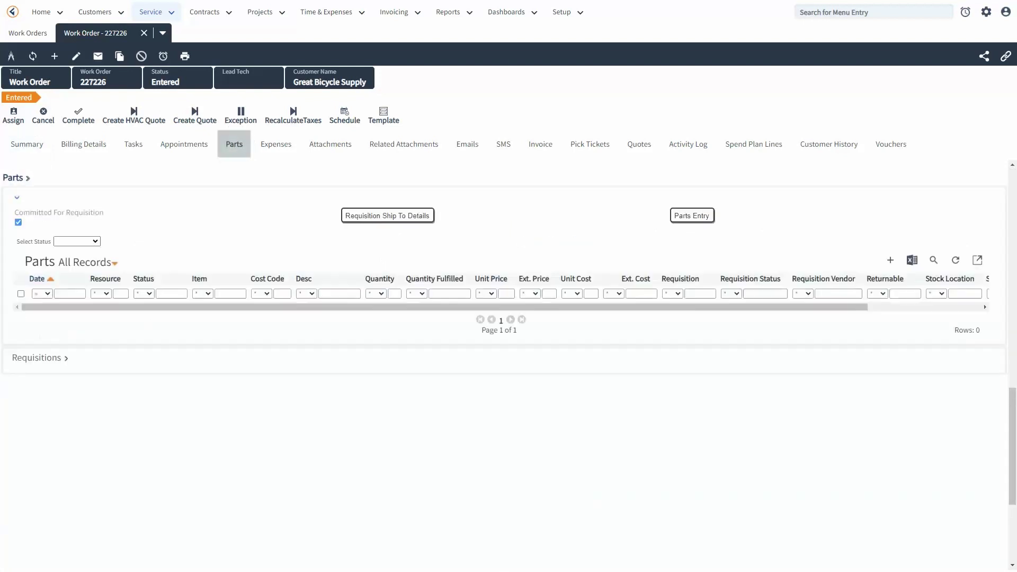
left_click(889, 261)
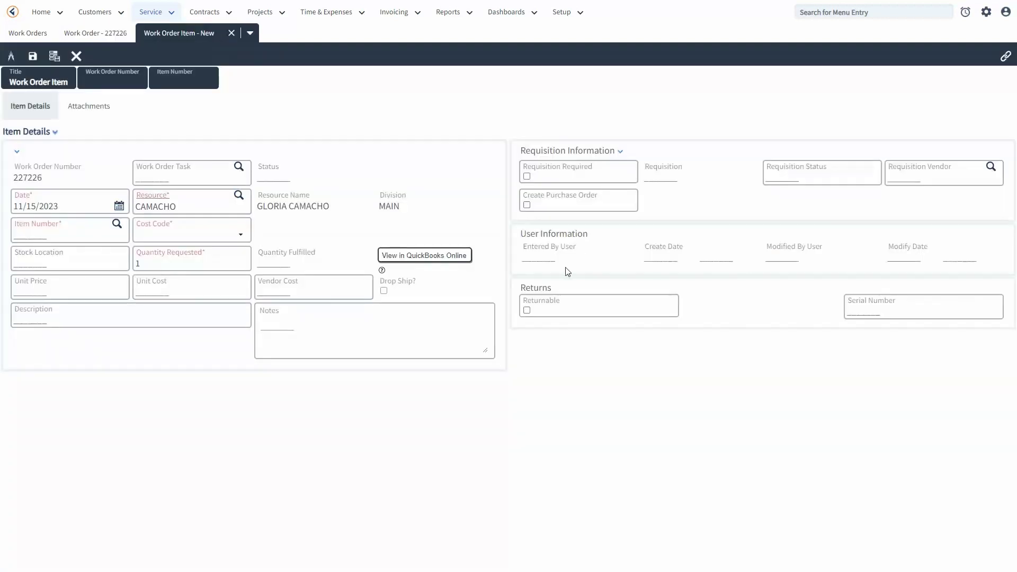
left_click(117, 227)
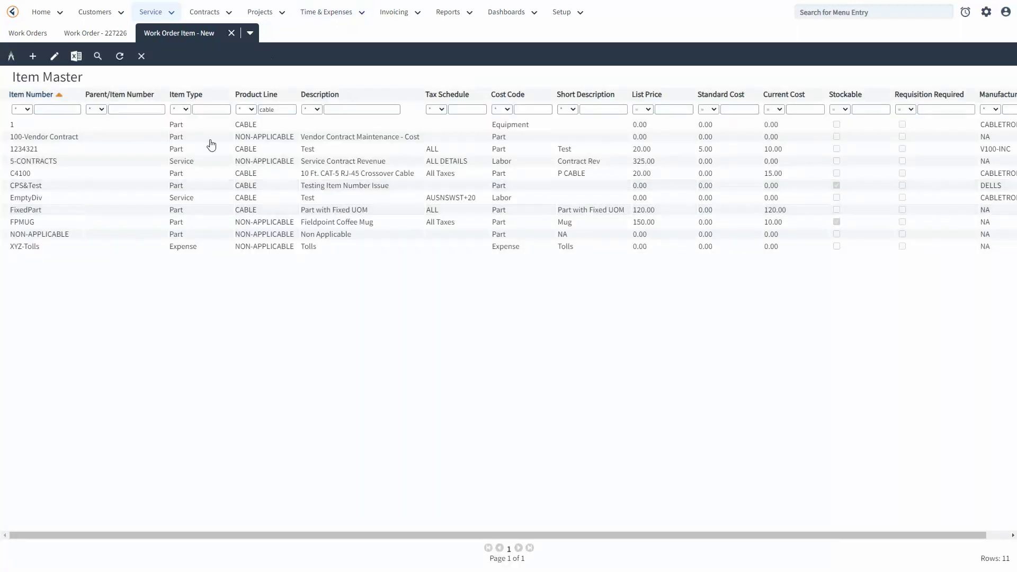
left_click(209, 154)
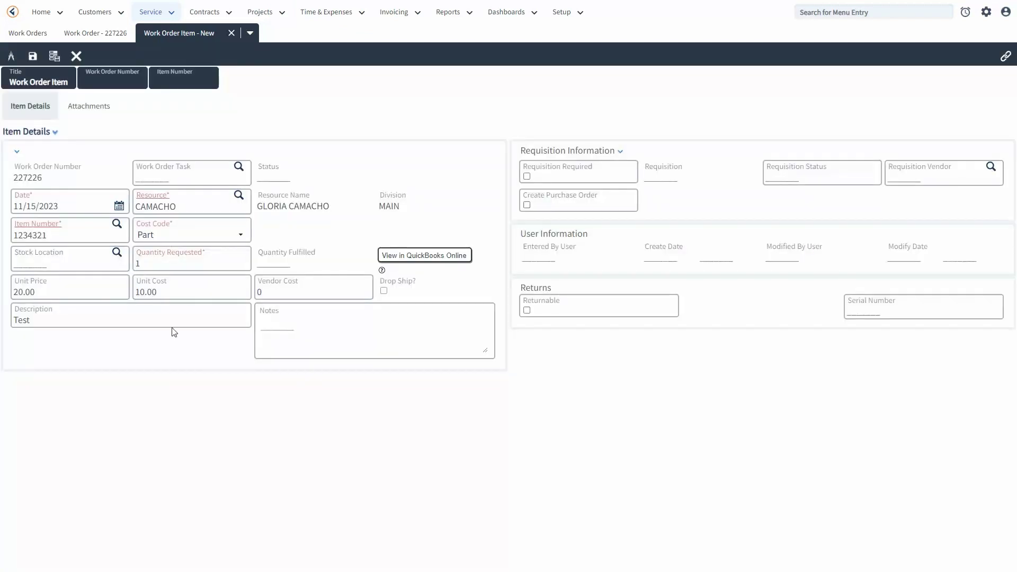
- Set the part's requested quantity to 2
left_click(148, 260)
type("1")
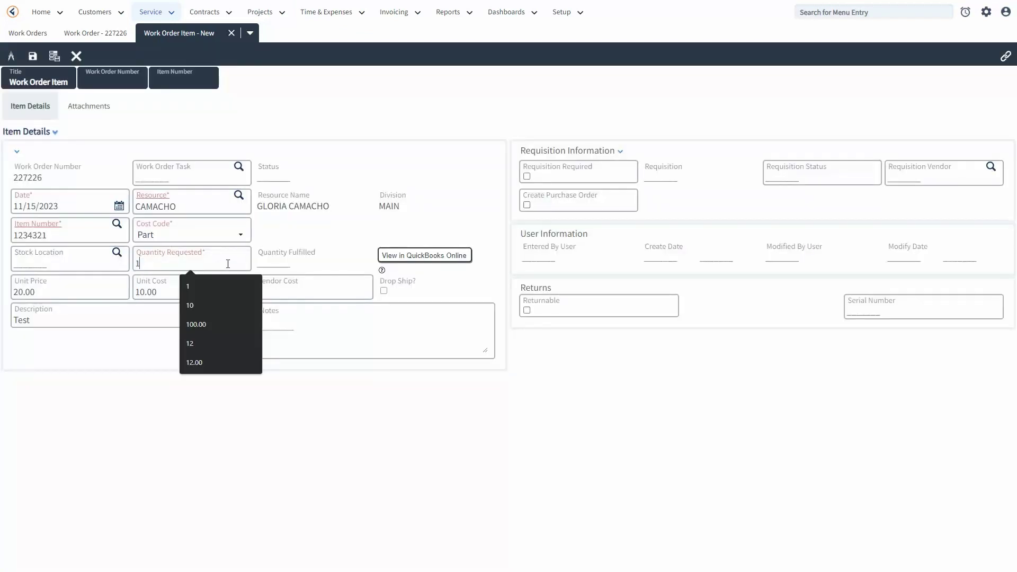
type("2")
key("Home")
key("Delete")
- Set the part's unit cost to 100.00 and unit price to 200.00, and save the work order item
left_click(146, 286)
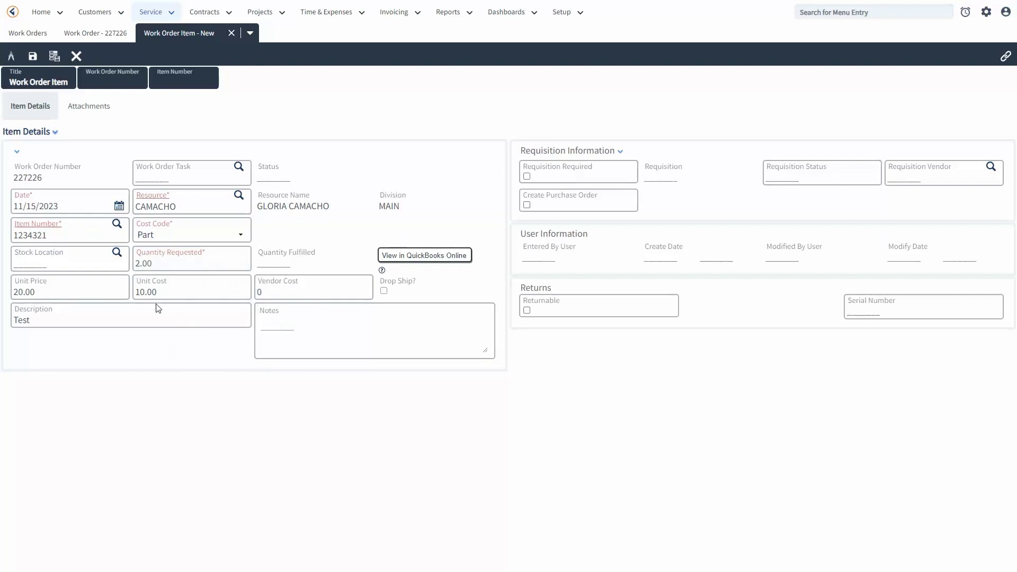
type("0")
left_click(22, 292)
type("0")
left_click(26, 292)
left_click(459, 208)
triple_click(576, 158)
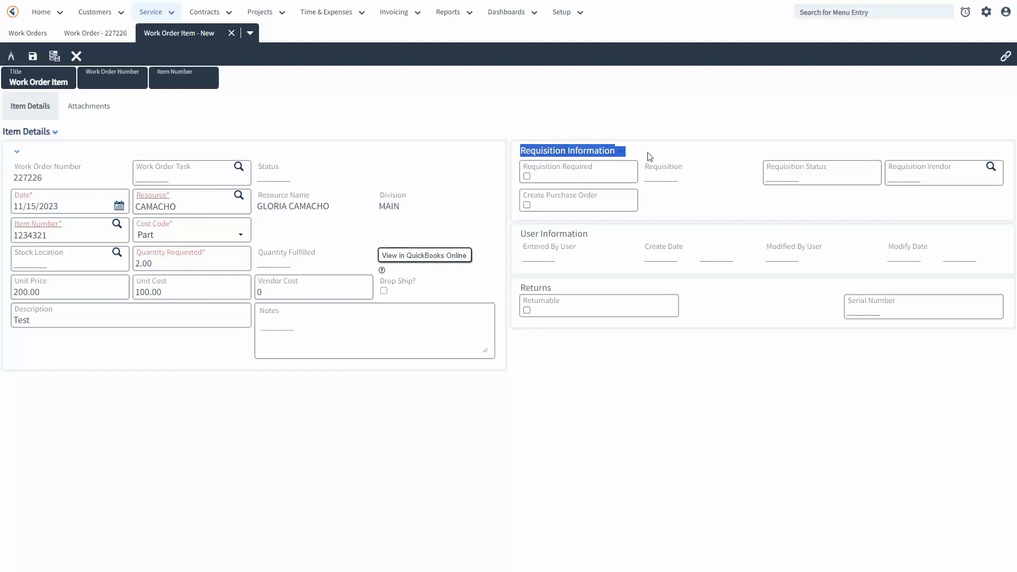
left_click(662, 151)
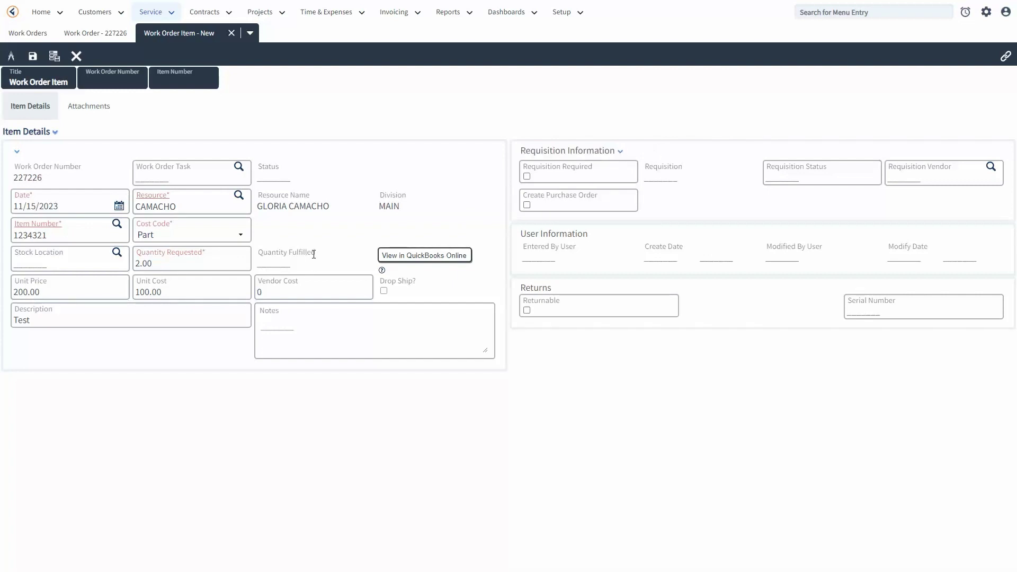
left_click(57, 65)
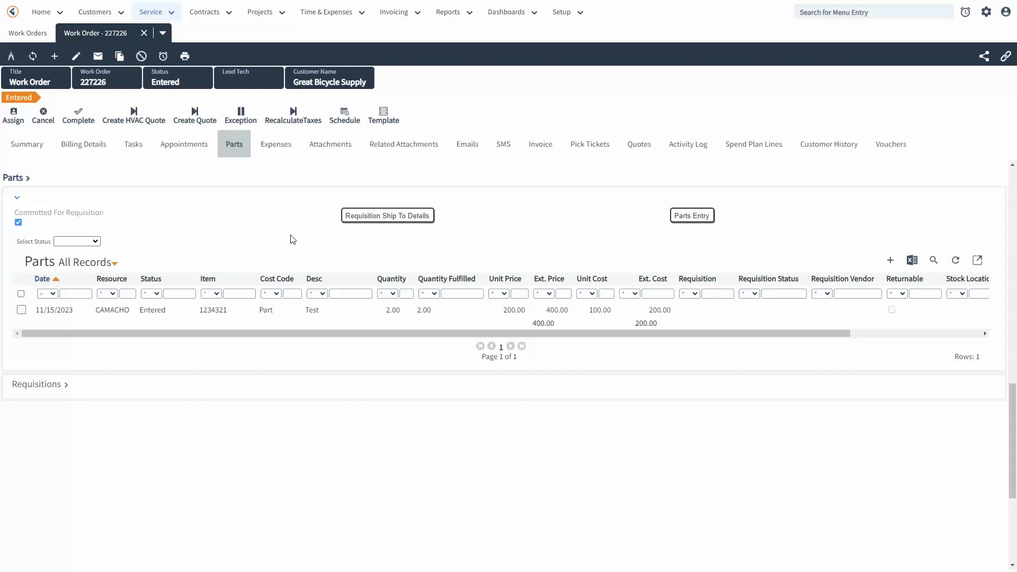
- Schedule the work order with an appointment on 11/15/2023 at 10:30, and save it
scroll(292, 240, "up", 3)
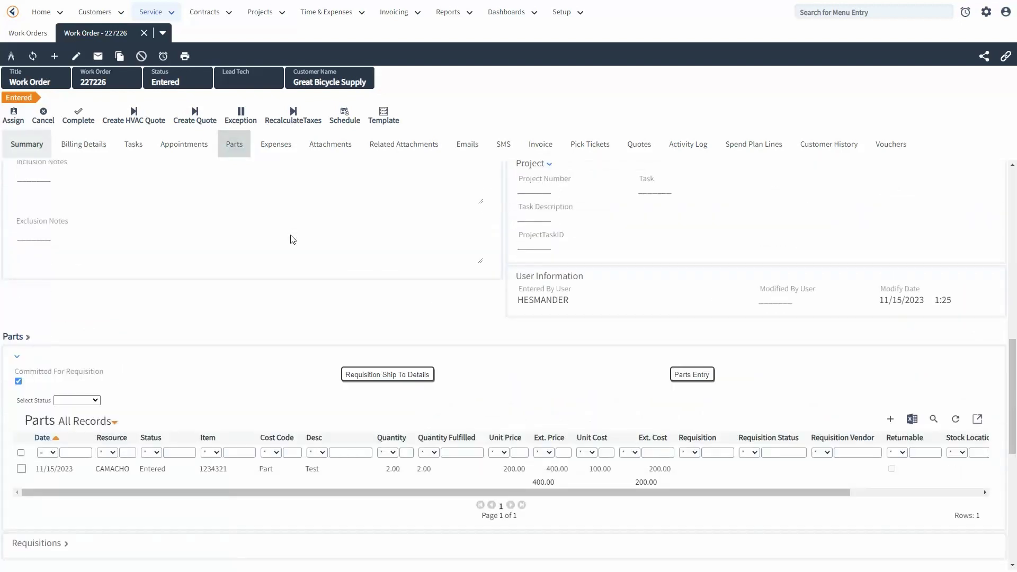
scroll(299, 299, "up", 1)
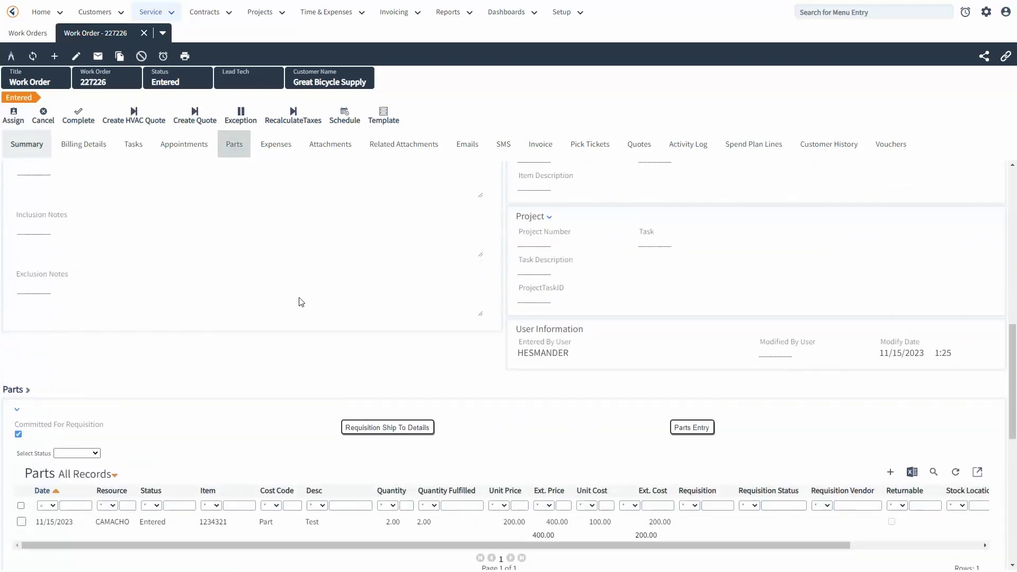
left_click(344, 119)
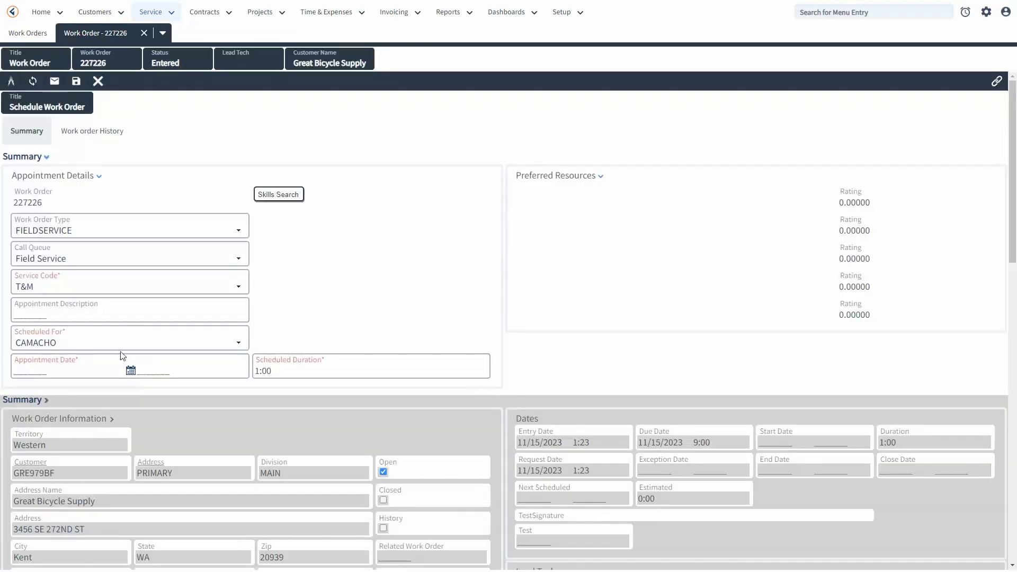
left_click(37, 367)
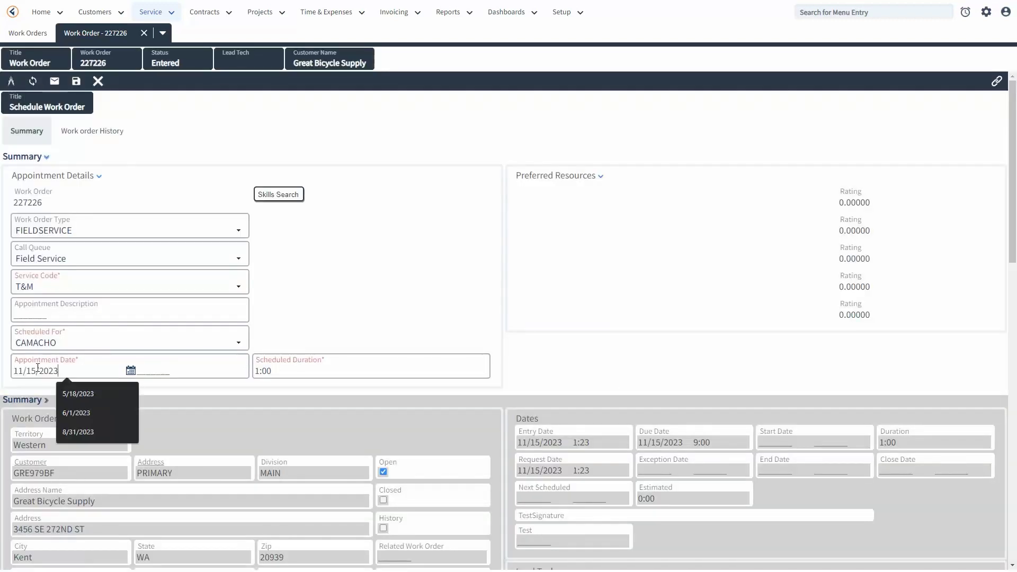
left_click(158, 366)
left_click(158, 366)
type("10:30")
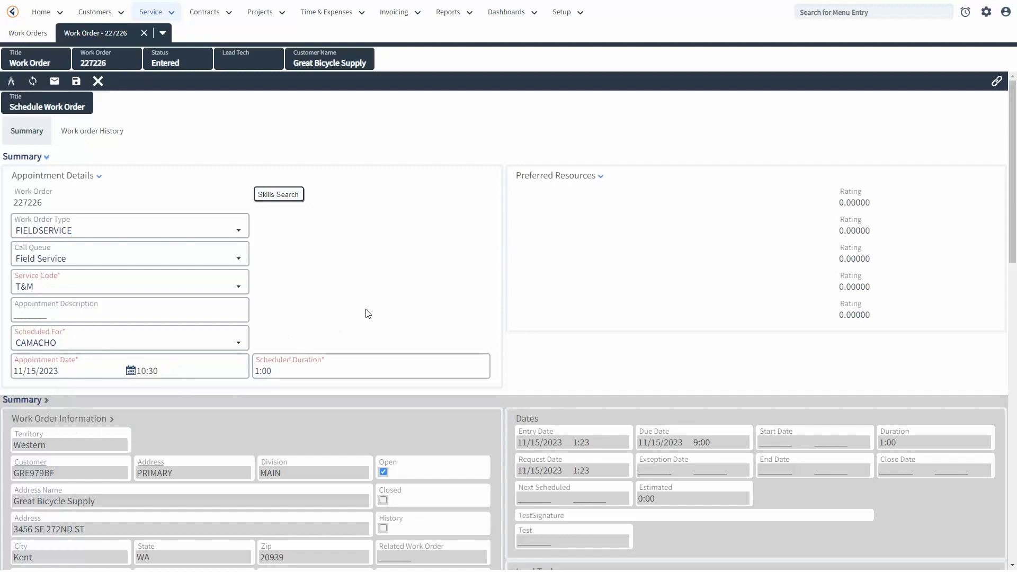
left_click(76, 81)
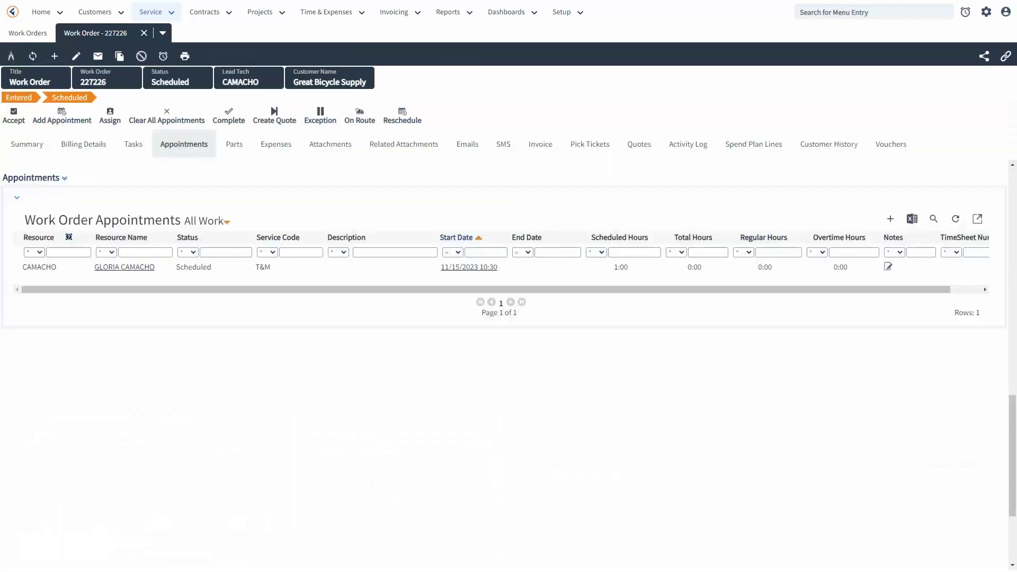
- Open the work order's scheduled appointment and advance its status to On Route, then to On Site
left_click(177, 145)
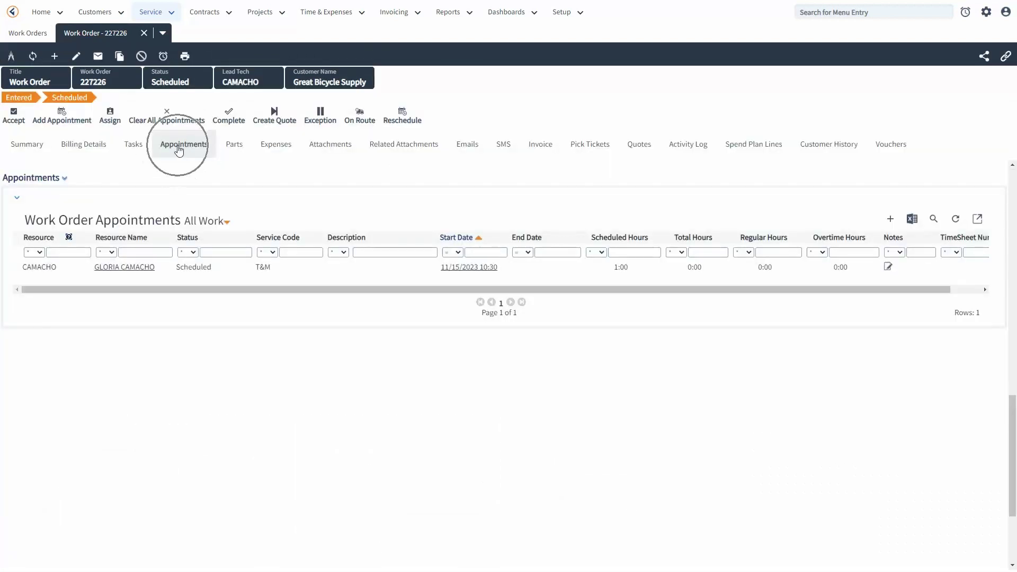
double_click(272, 273)
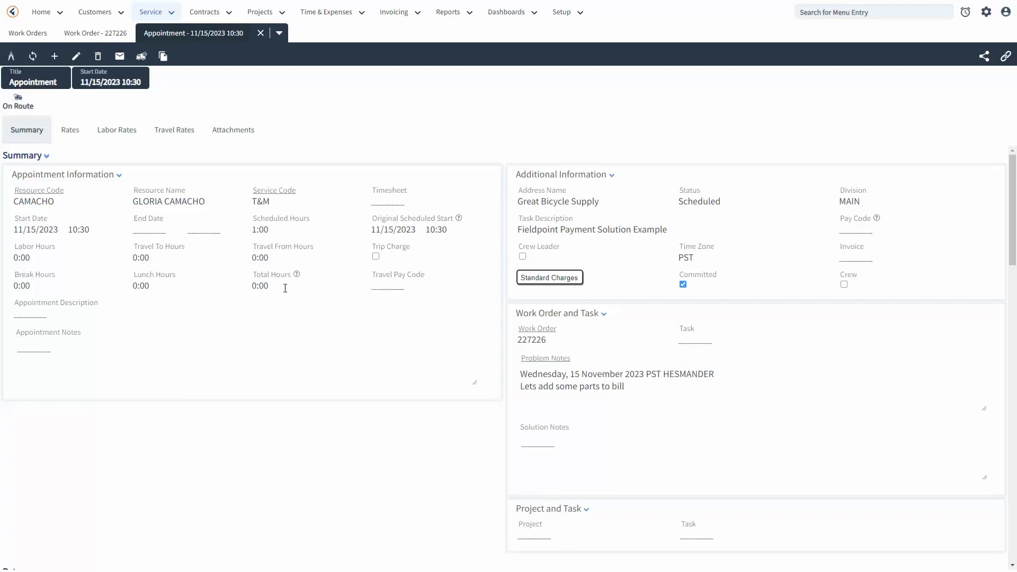
left_click(21, 107)
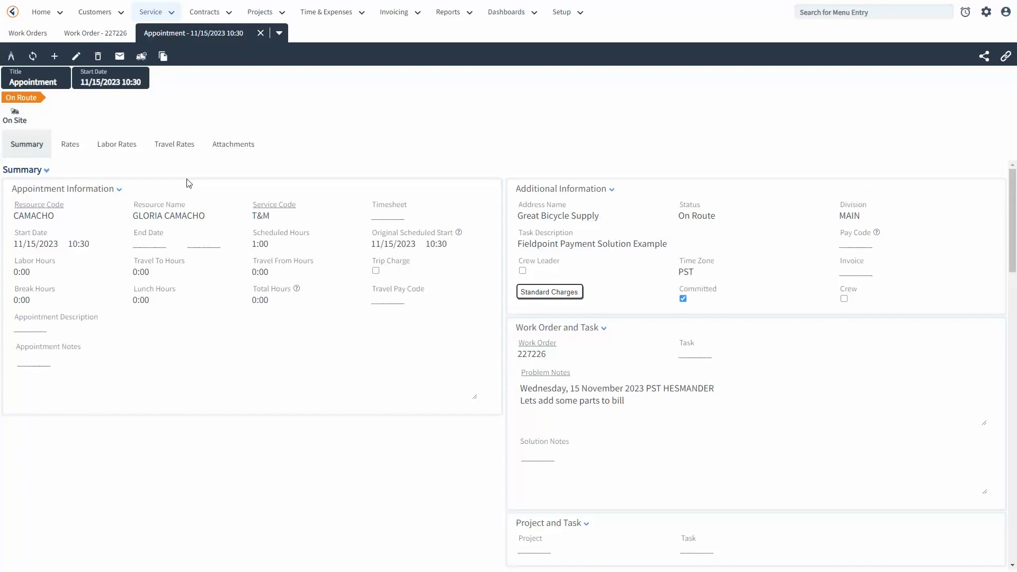
left_click(23, 120)
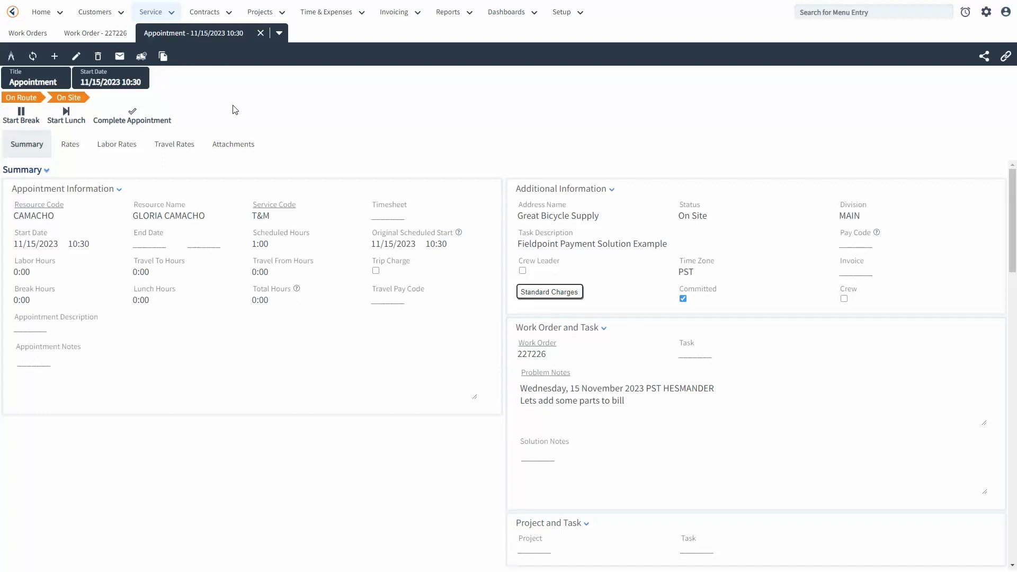
- Record 1:00 of labor hours and 1:00 of travel-to hours on the appointment, save it and mark it complete
left_click(80, 61)
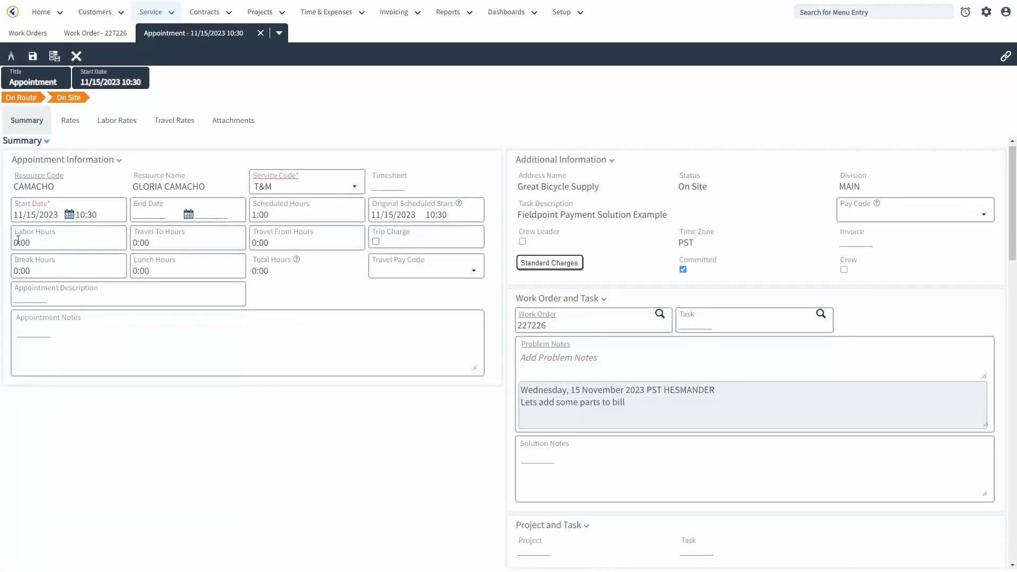
left_click_drag(13, 242, 17, 241)
type("1")
key("Tab")
left_click(137, 242)
type("1")
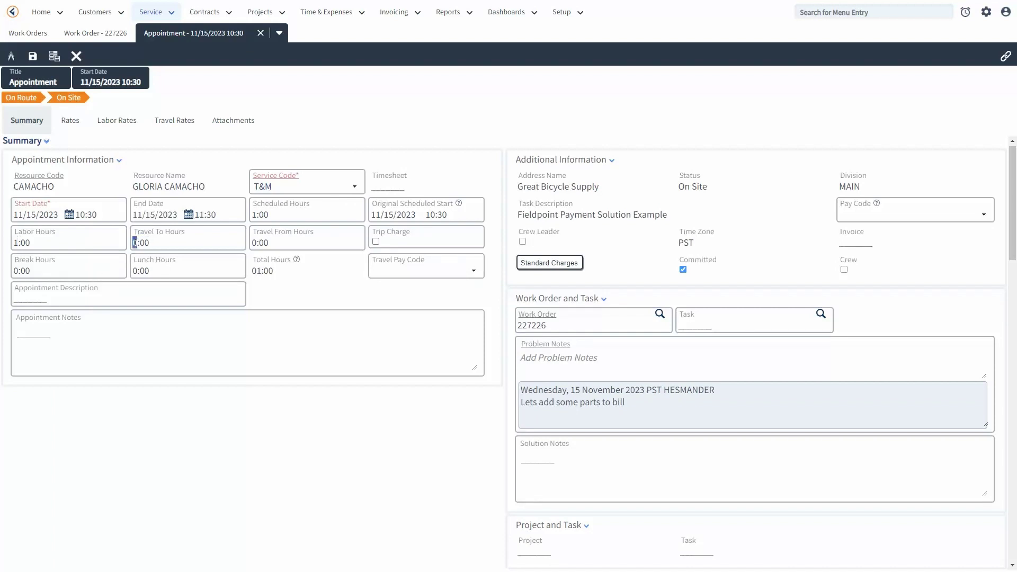
key("Tab")
left_click(33, 56)
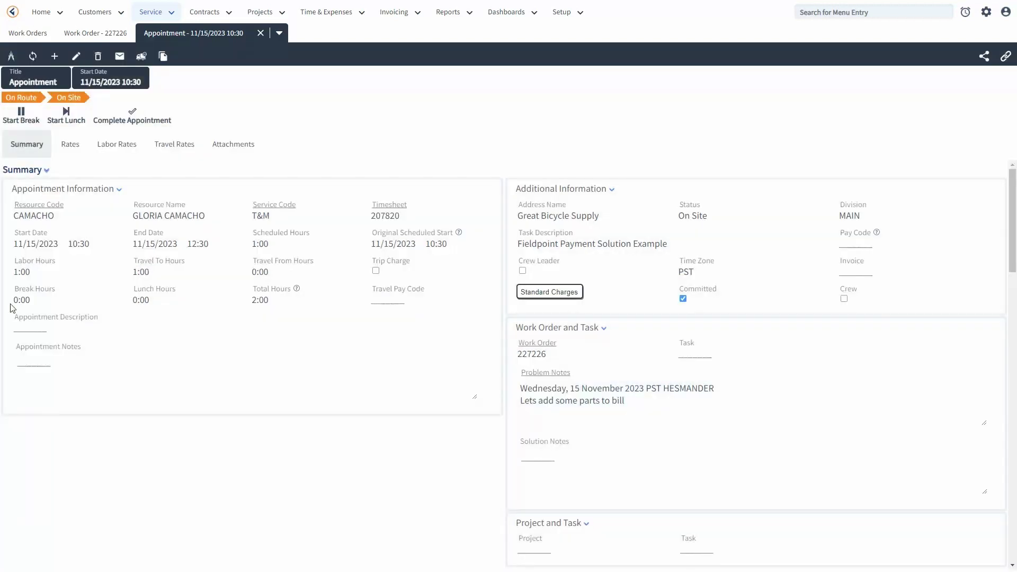
left_click(143, 122)
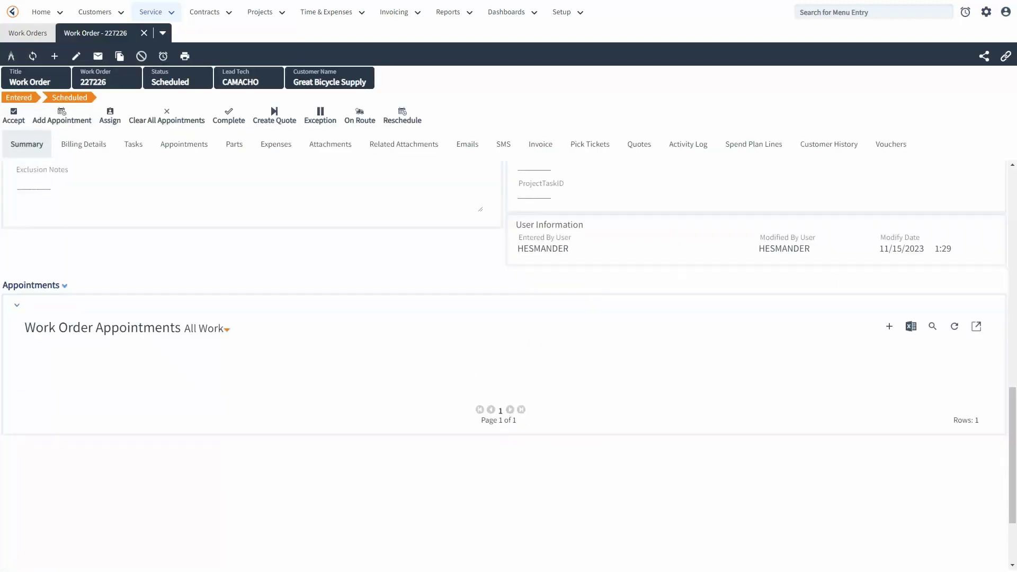
- Add a new expense to the work order dated 11/15/2023 for the Freight Charges item FRHT-TWO-0001
left_click(276, 144)
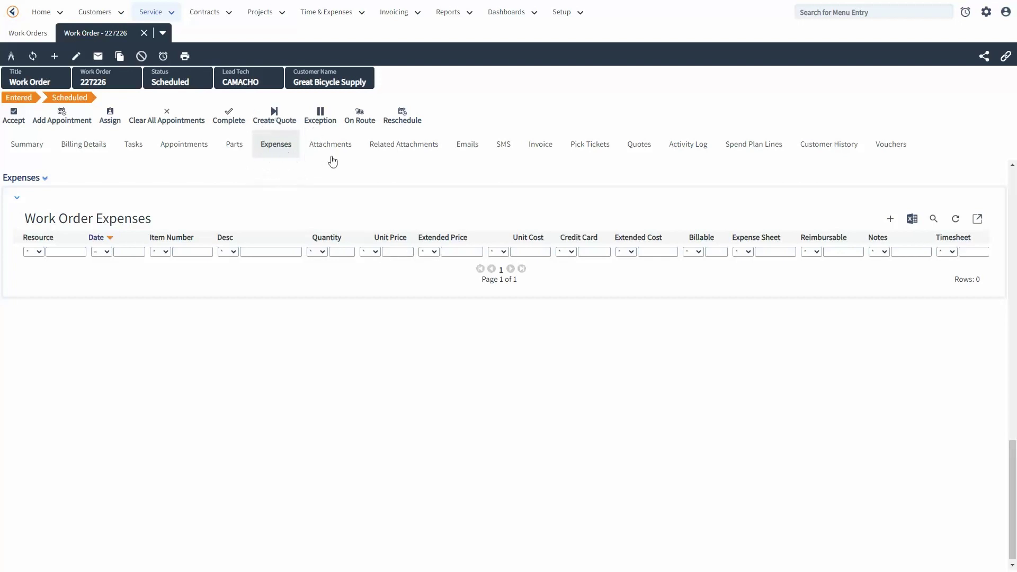
left_click(891, 221)
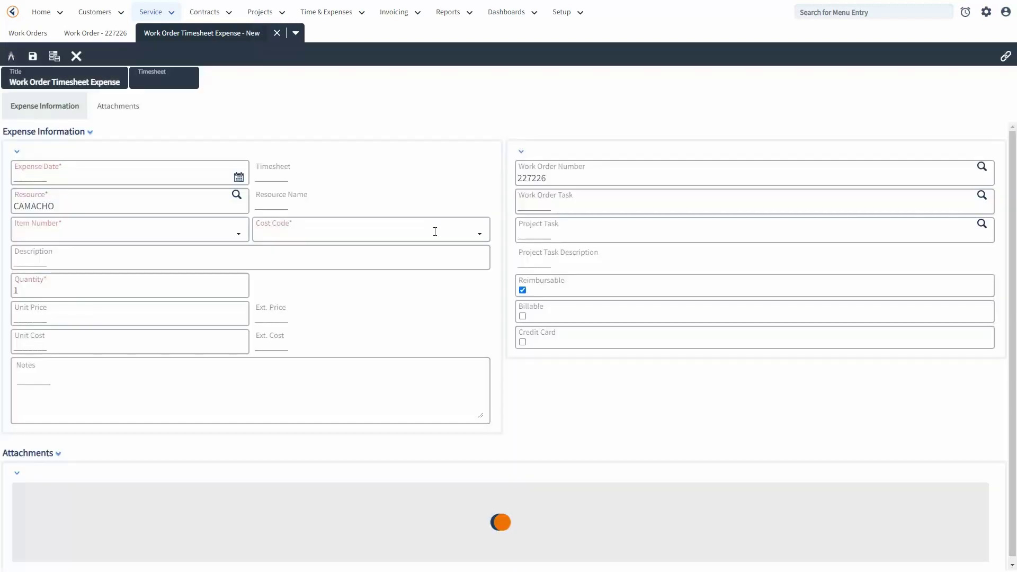
left_click(100, 180)
type("11/15/2023")
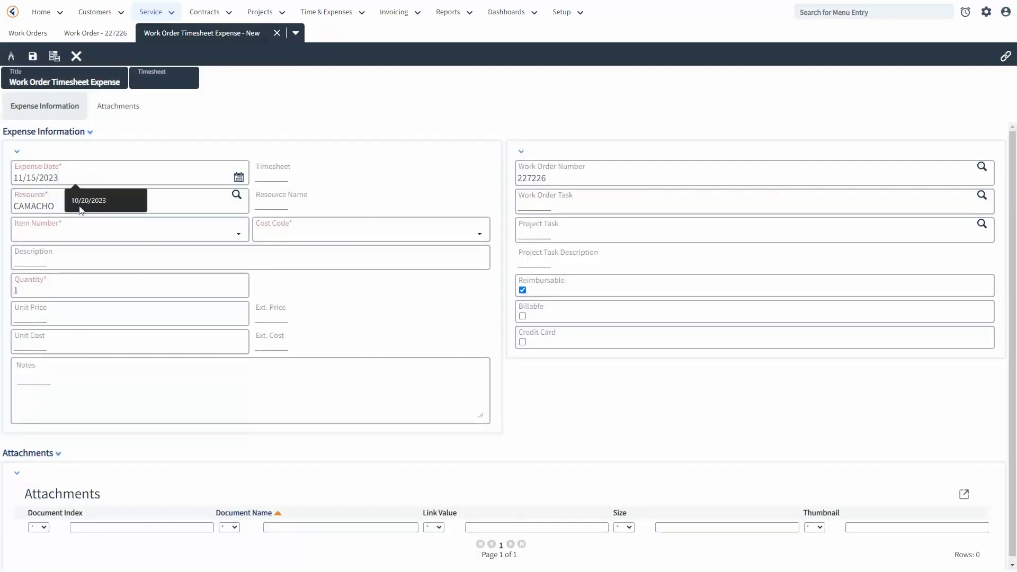
left_click(181, 238)
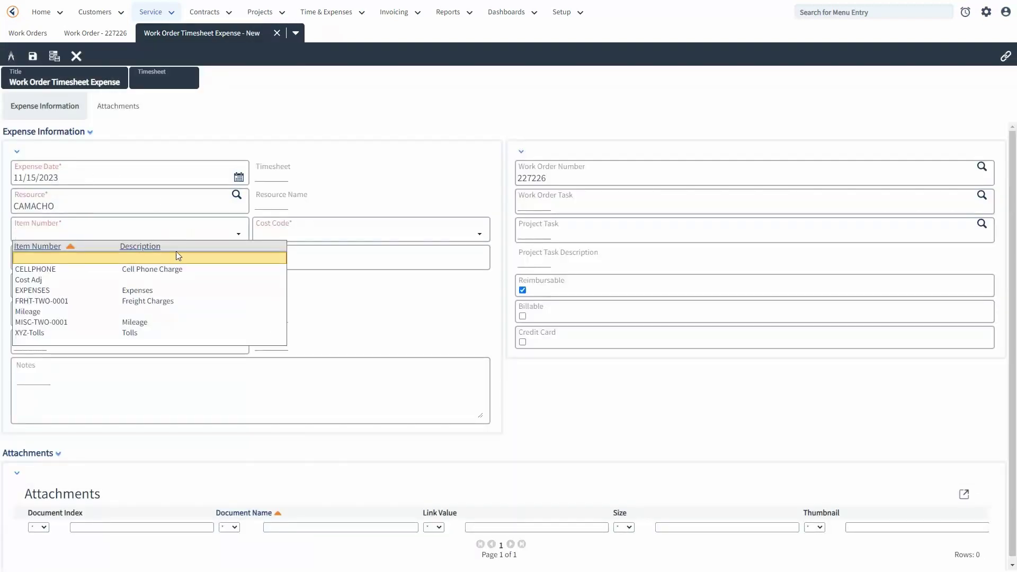
left_click(184, 300)
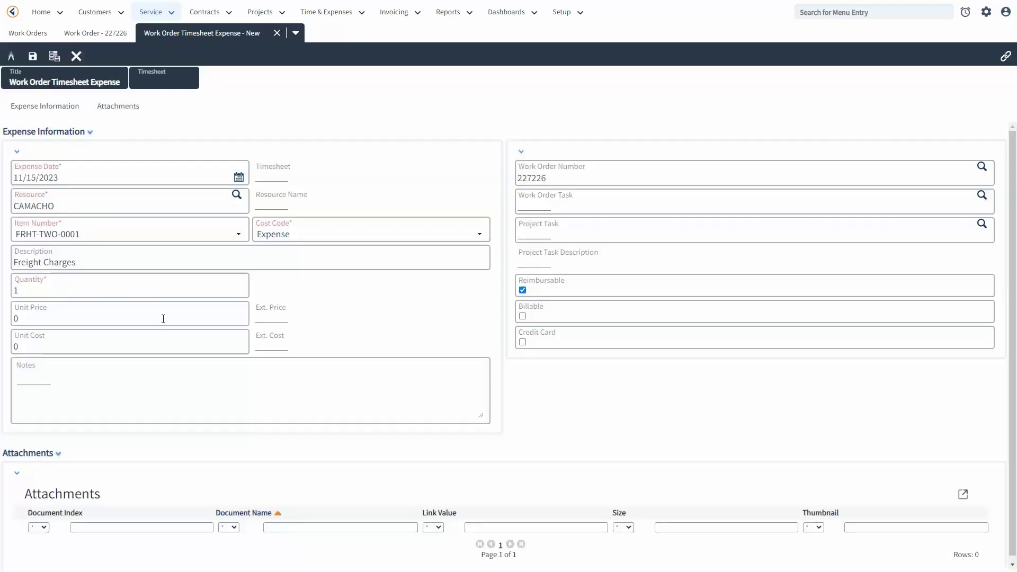
- Set the freight expense's unit price to 100, mark it billable, and save it
left_click(56, 318)
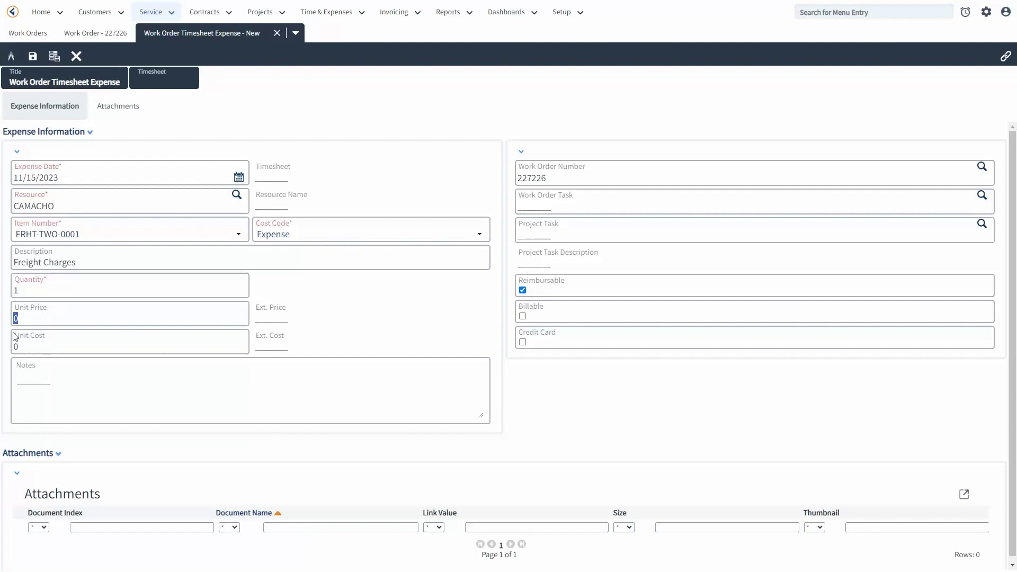
type("100")
left_click(523, 316)
left_click_drag(549, 311, 459, 313)
left_click(459, 313)
left_click(57, 57)
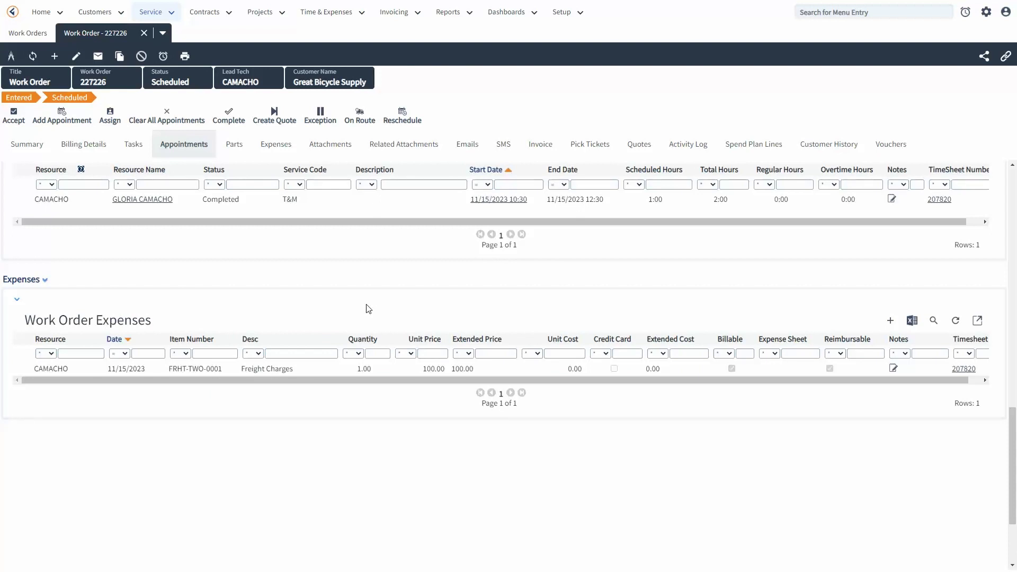
- Complete the work order and generate its invoice totals
left_click(233, 122)
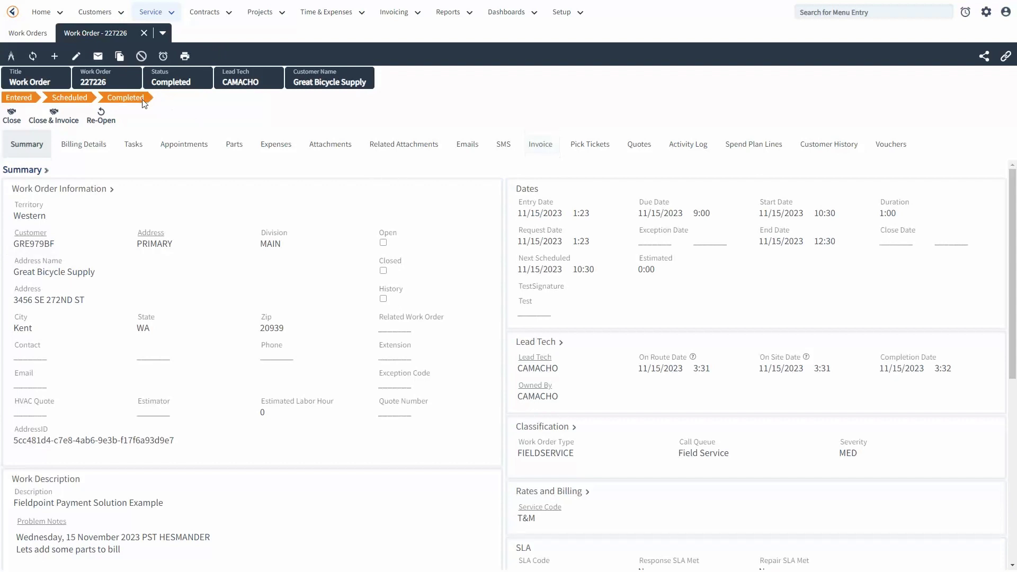
left_click(128, 99)
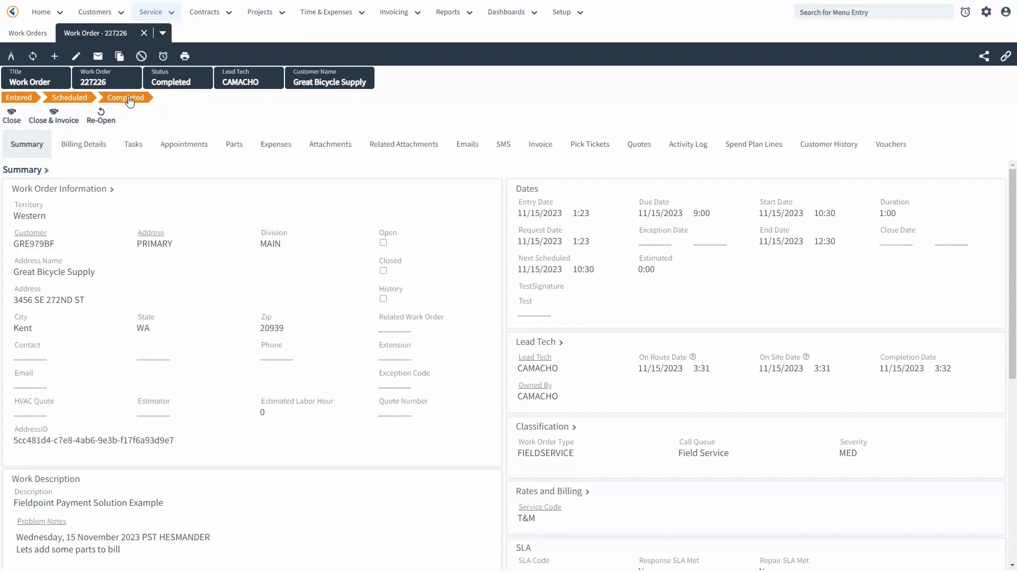
left_click(540, 149)
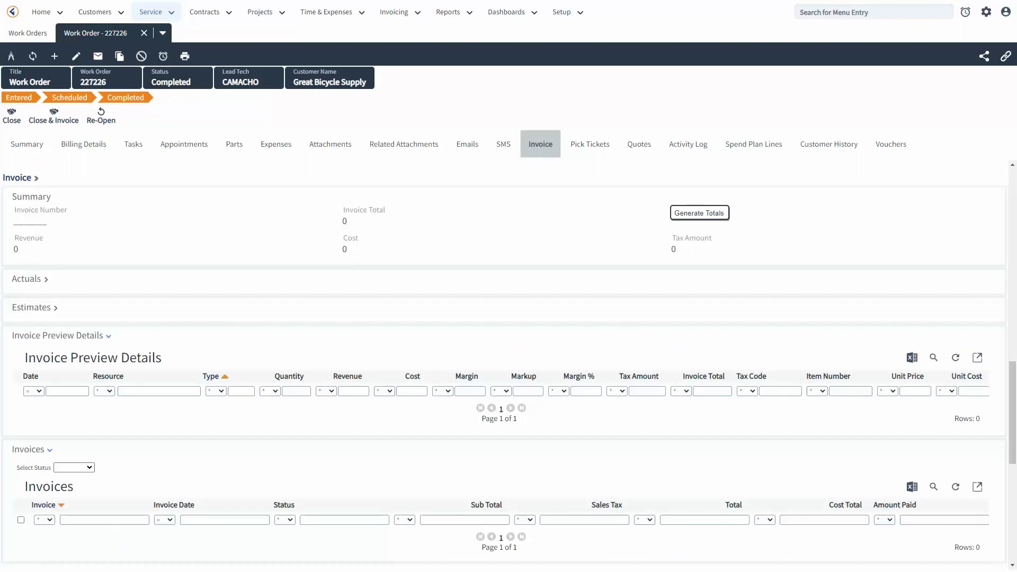
left_click(703, 211)
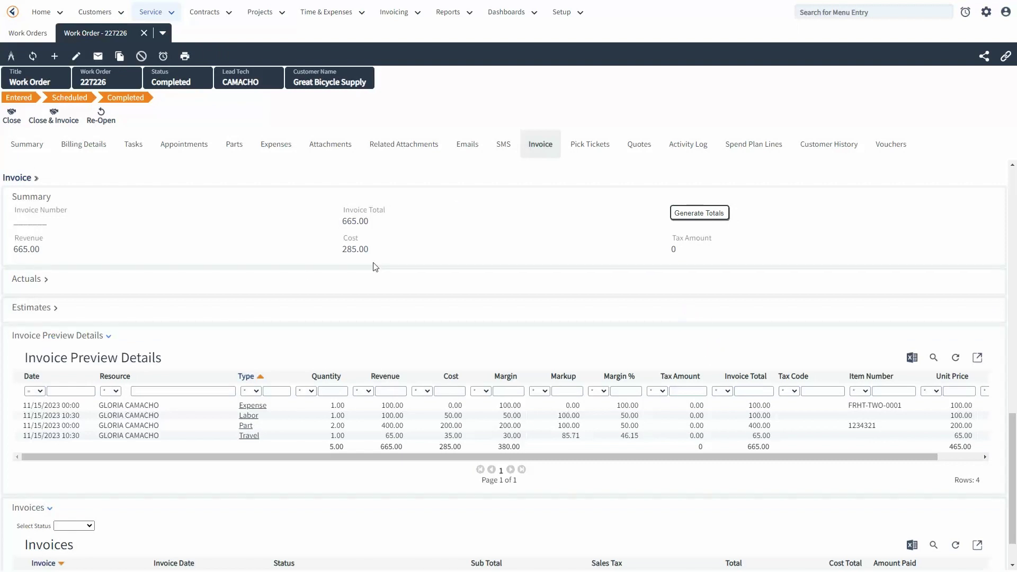
- Review the work order's invoice total, cost, and the expense, labor, part and travel lines in the invoice preview
left_click_drag(371, 221, 339, 235)
left_click(163, 415)
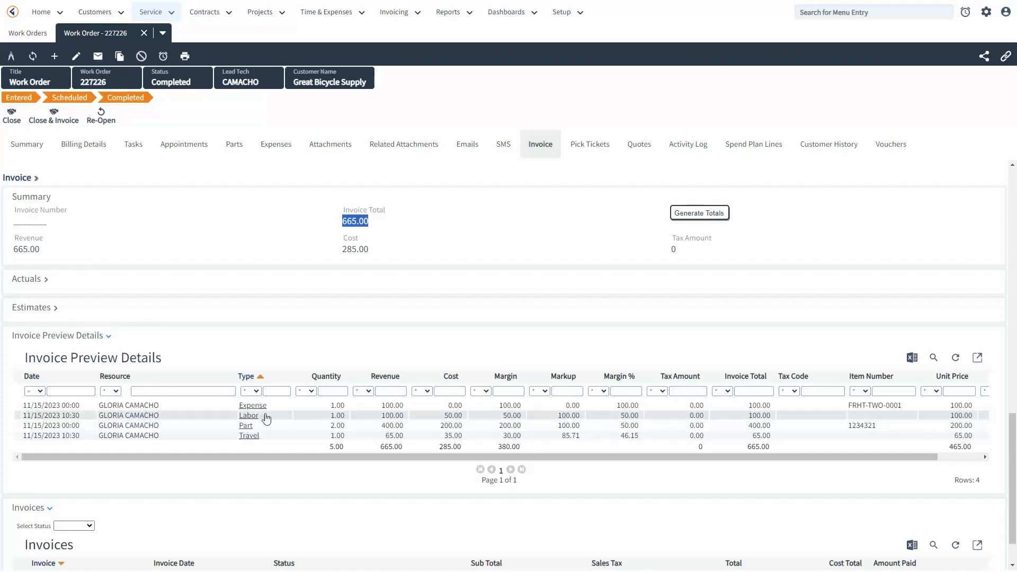
left_click(66, 417)
left_click(140, 427)
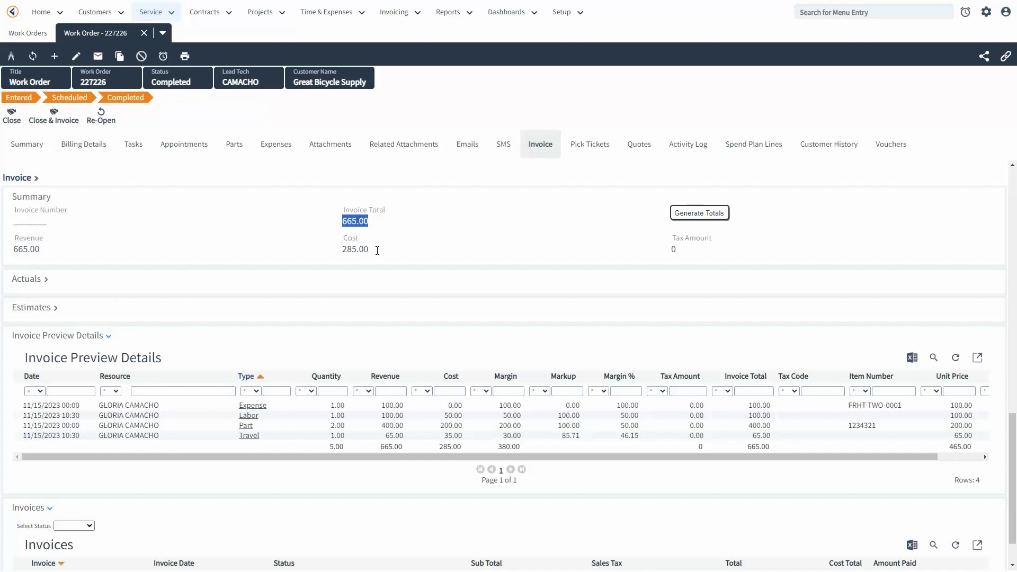
left_click(395, 244)
- Close and invoice the completed work order
left_click(57, 120)
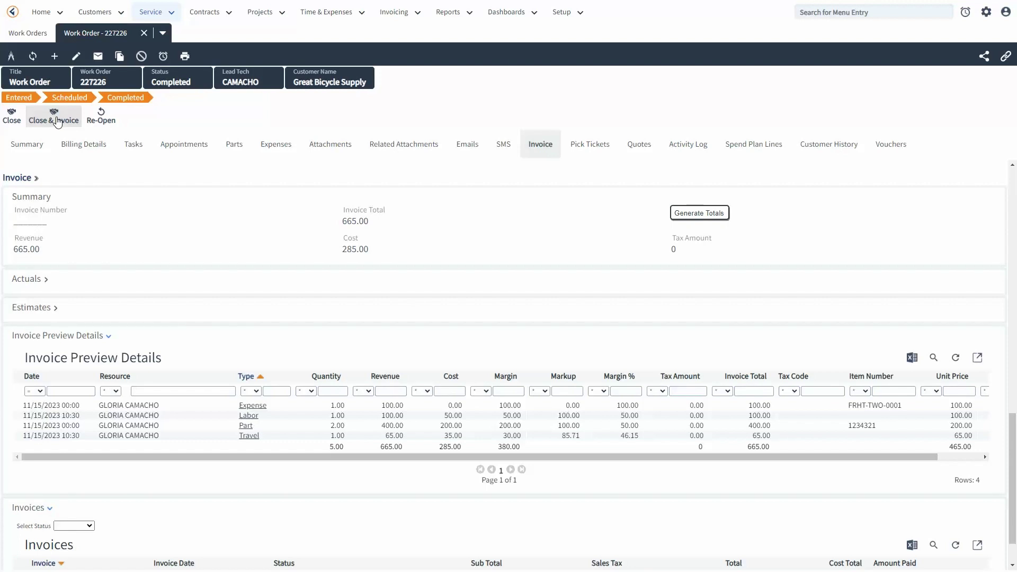
left_click(59, 121)
left_click(59, 121)
left_click(59, 121)
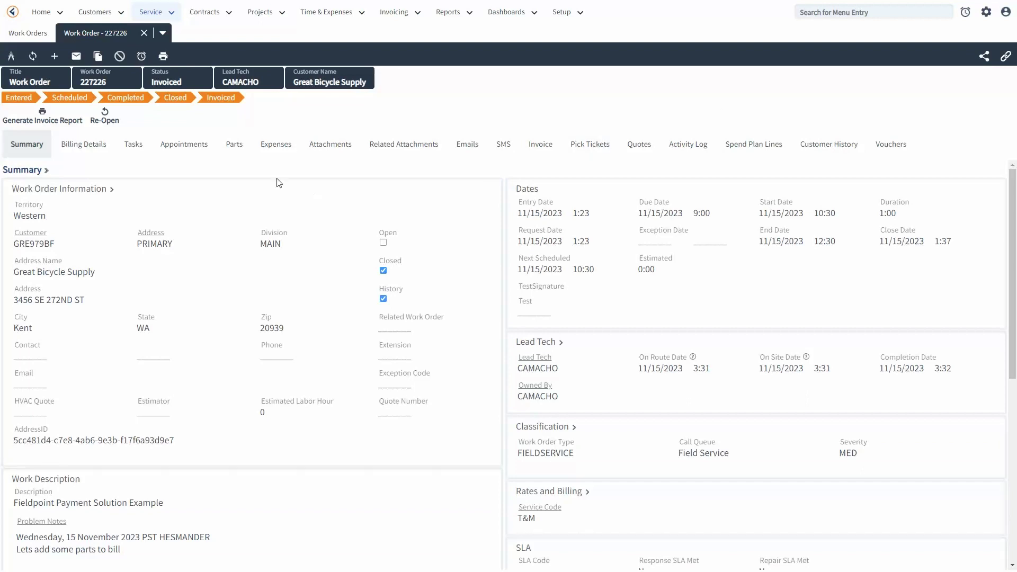
- Open the generated invoice record from the work order's invoice summary
left_click(220, 106)
left_click(548, 146)
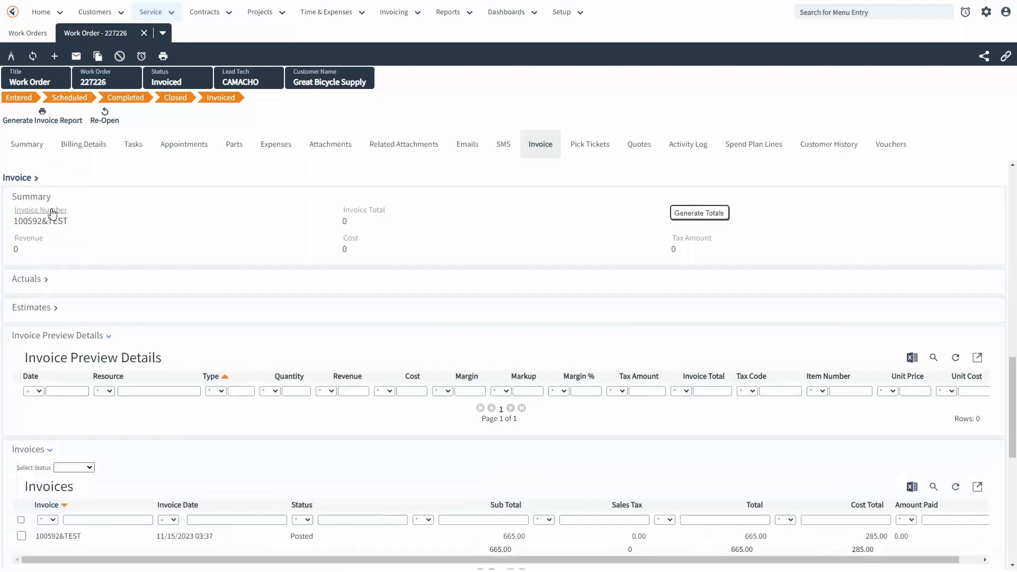
left_click(53, 213)
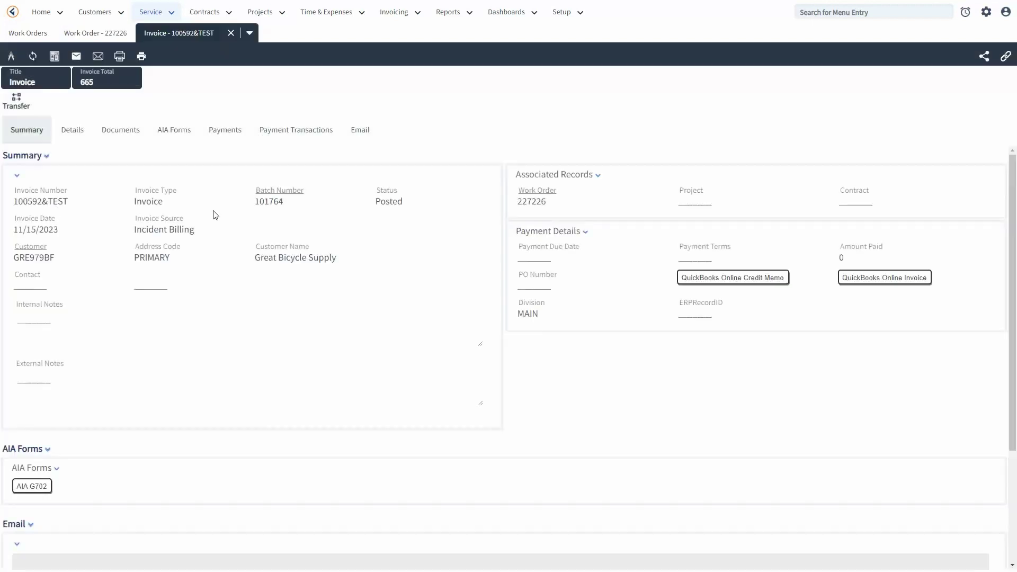
- Start an email of the invoice with the payment link, and add the customer's accounting email address as recipient
left_click(75, 59)
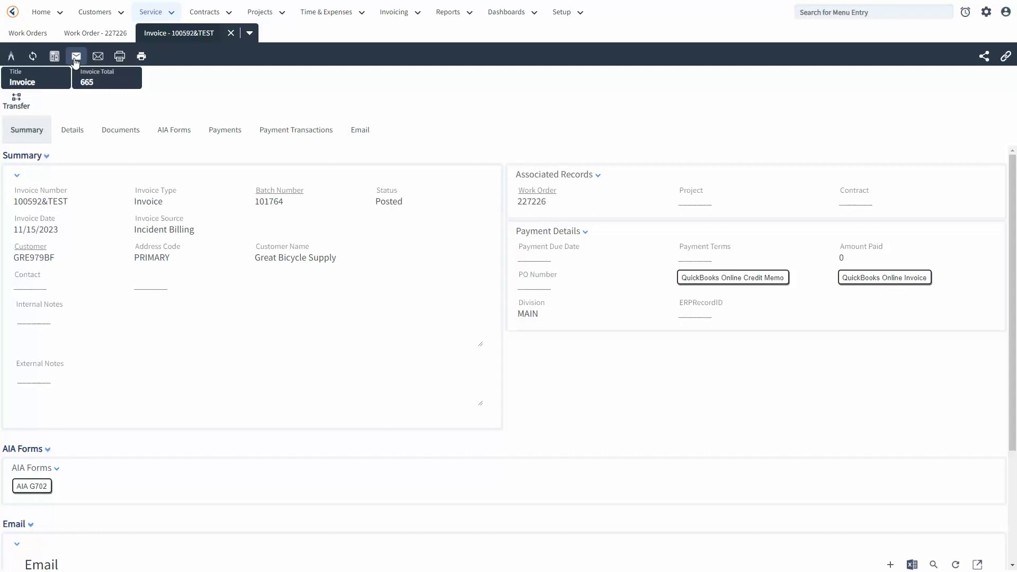
left_click(76, 59)
left_click(76, 60)
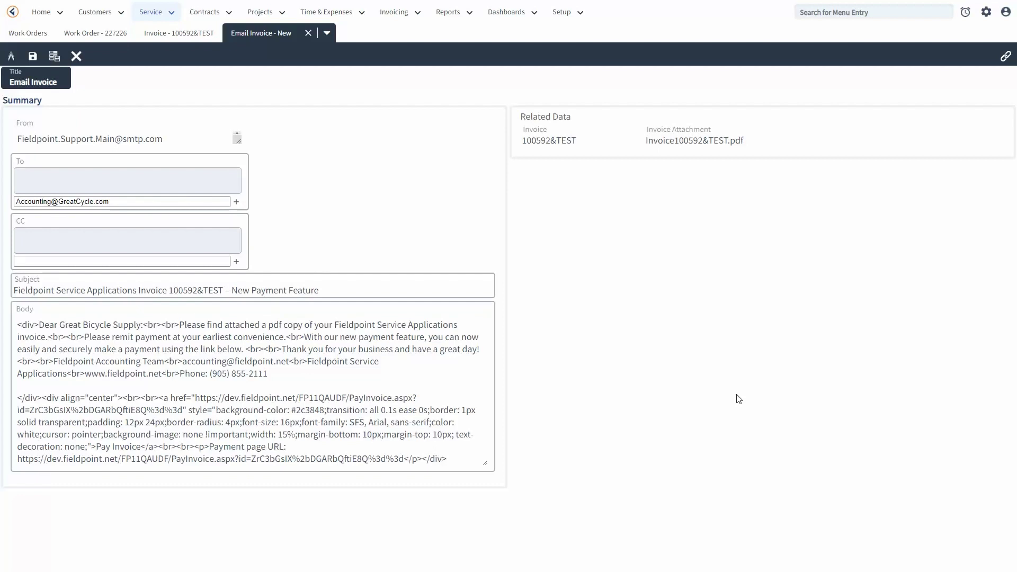
left_click(120, 203)
left_click(237, 202)
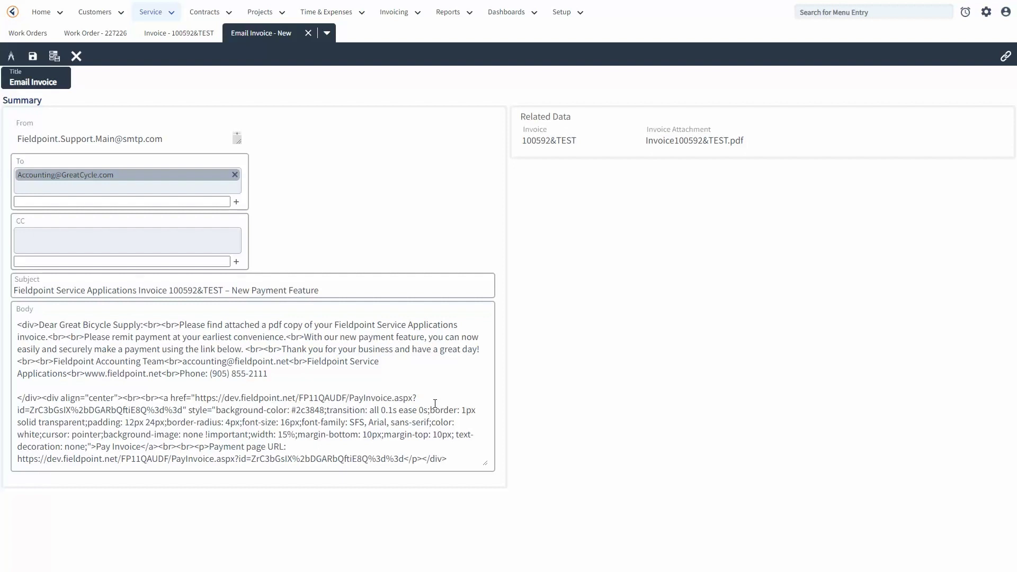
- Review the invoice email's subject and body, look up the Invoice Email Settings menu entry, and clear the search
double_click(172, 289)
left_click(374, 304)
left_click(828, 16)
type("invoice e")
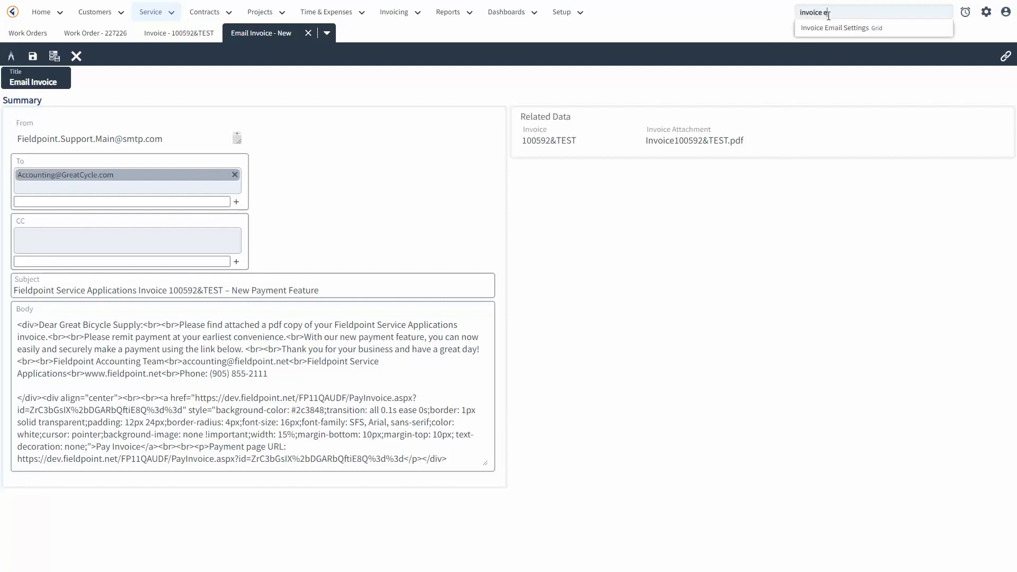
left_click(851, 31)
left_click_drag(824, 11, 783, 22)
key("Delete")
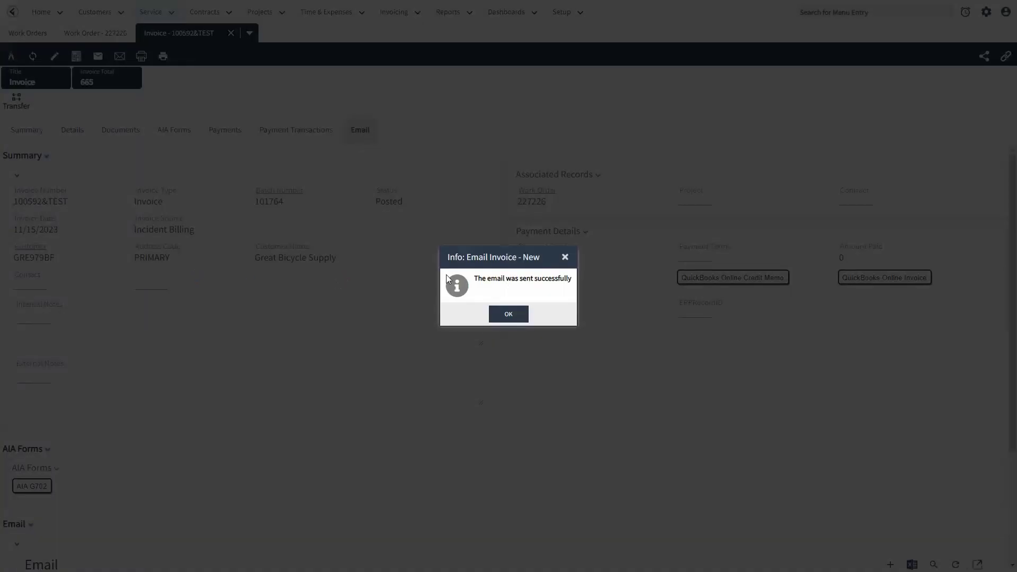
- Send the invoice email and follow the Pay Invoice link in the received message
left_click(509, 315)
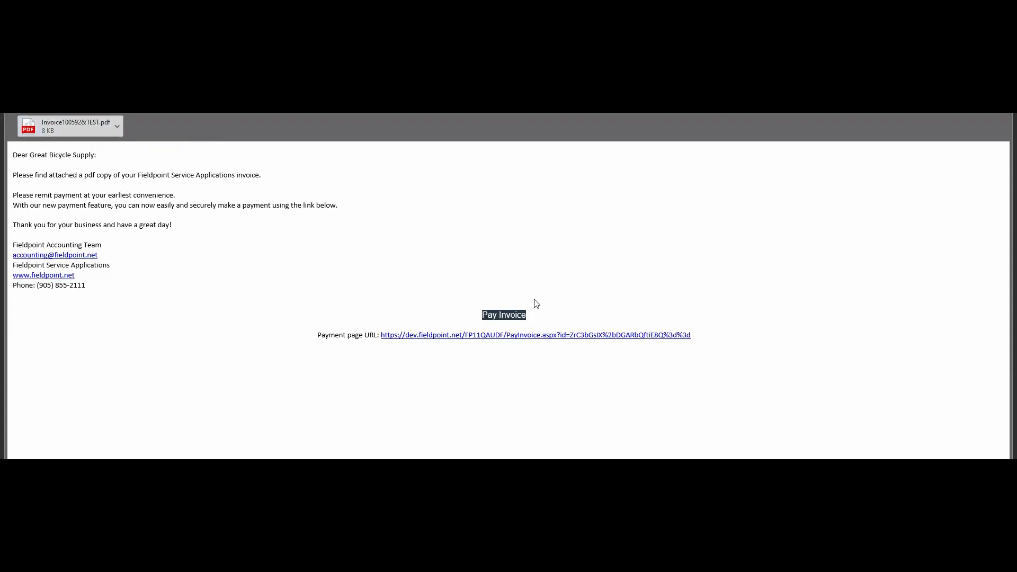
left_click(501, 317)
left_click(508, 317)
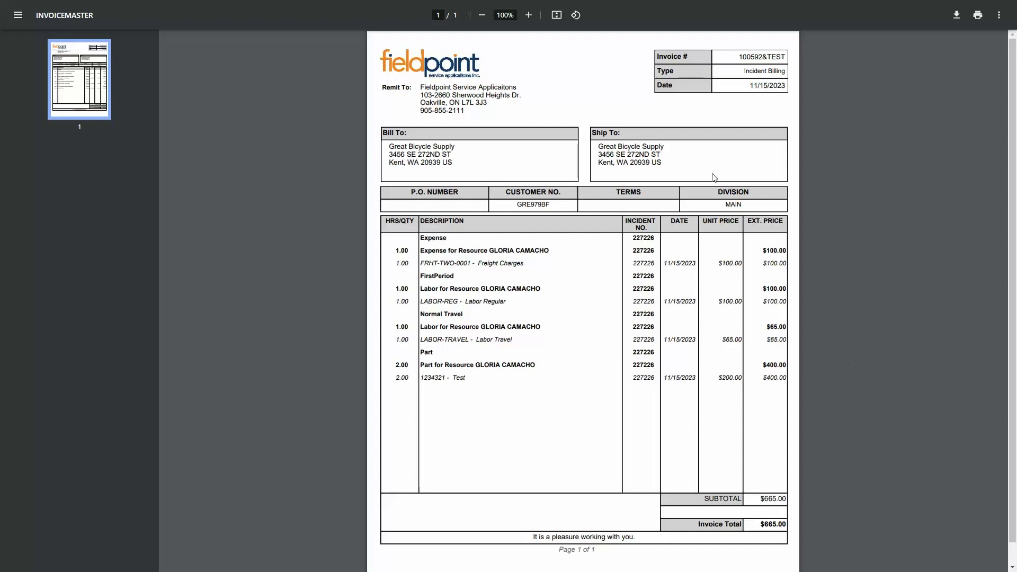
- Examine the invoice PDF's date, its expense, labor, travel and part lines, and the subtotal
left_click(762, 88)
left_click(438, 241)
left_click(439, 302)
left_click(445, 339)
left_click(450, 372)
left_click(768, 500)
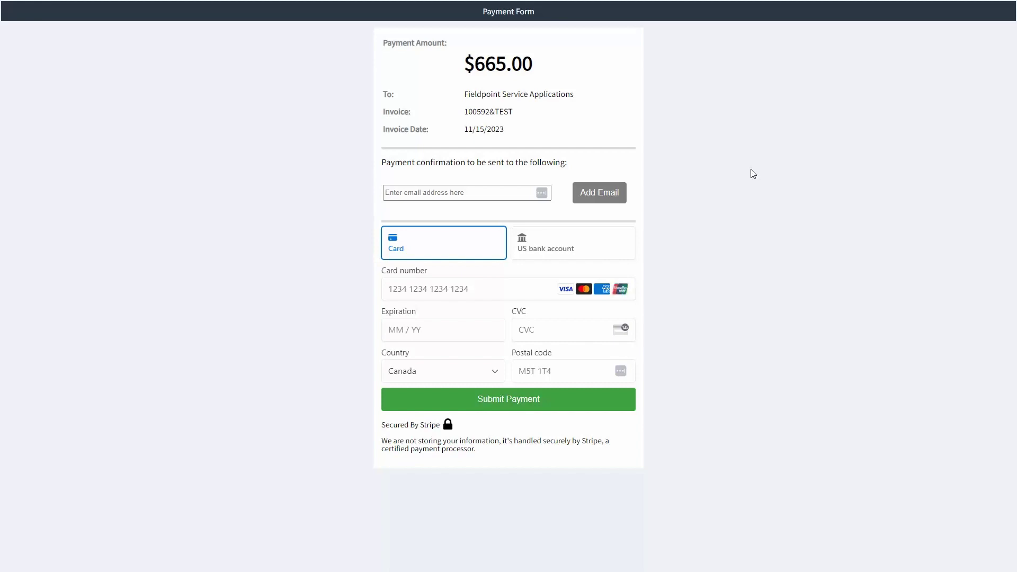
- Examine the payment form's amount, invoice number, date, confirmation email field and US bank account option
triple_click(539, 74)
triple_click(531, 114)
left_click(551, 135)
left_click(466, 195)
left_click(569, 249)
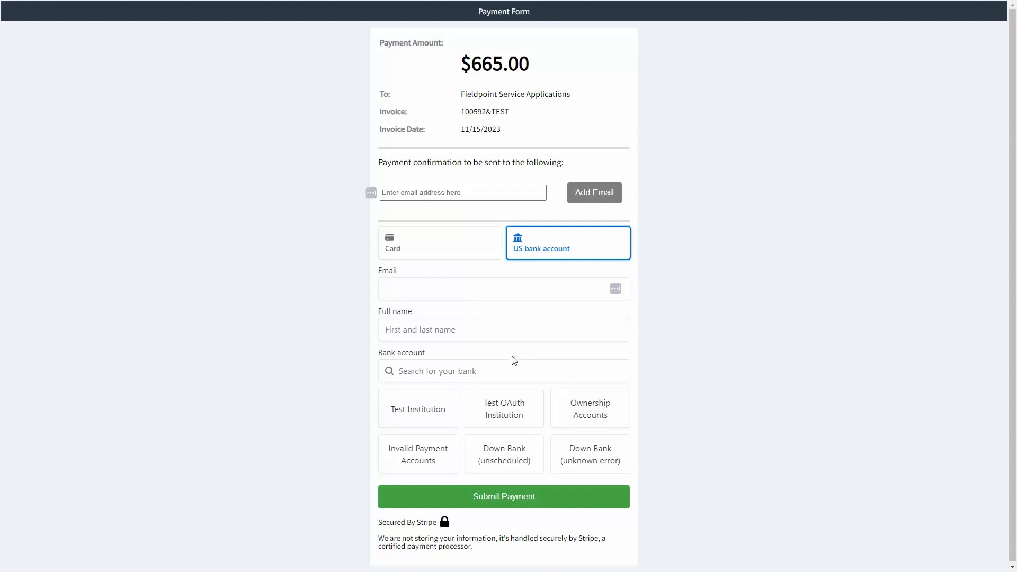
- Choose card payment and enter the card number, expiration date and CVC
left_click(429, 254)
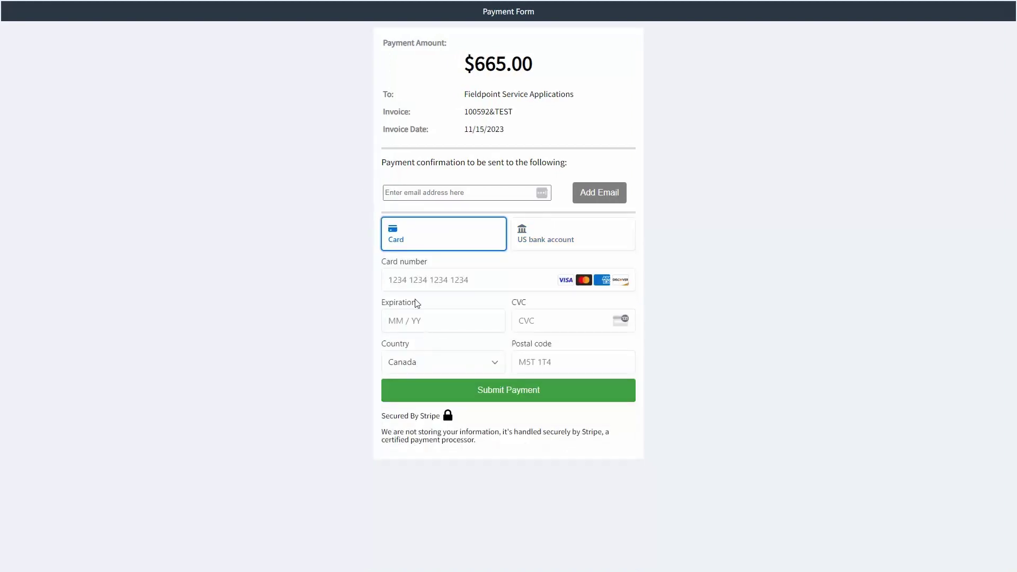
left_click(411, 280)
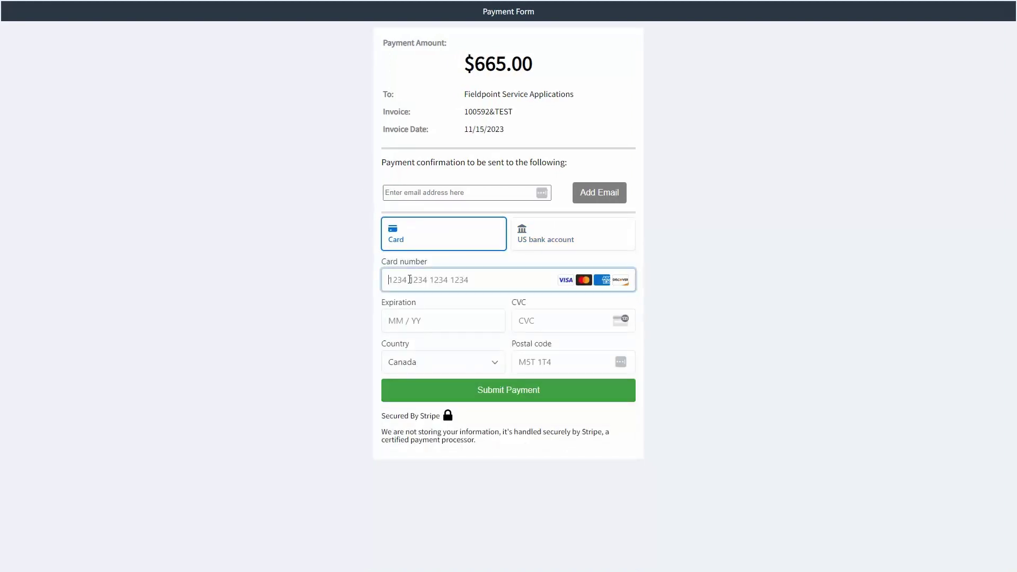
type("4242 4242 4242 42")
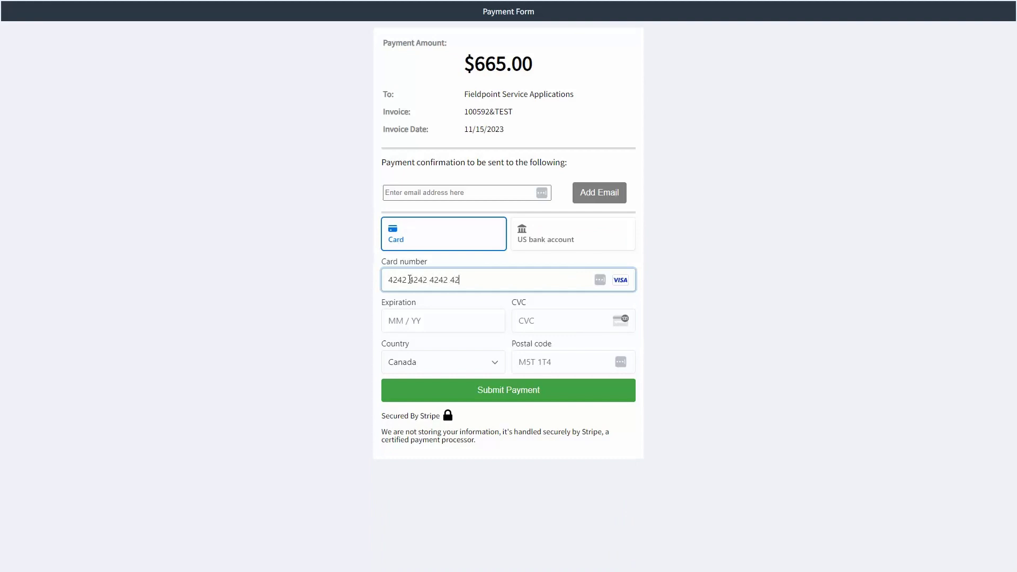
type("42")
left_click(434, 319)
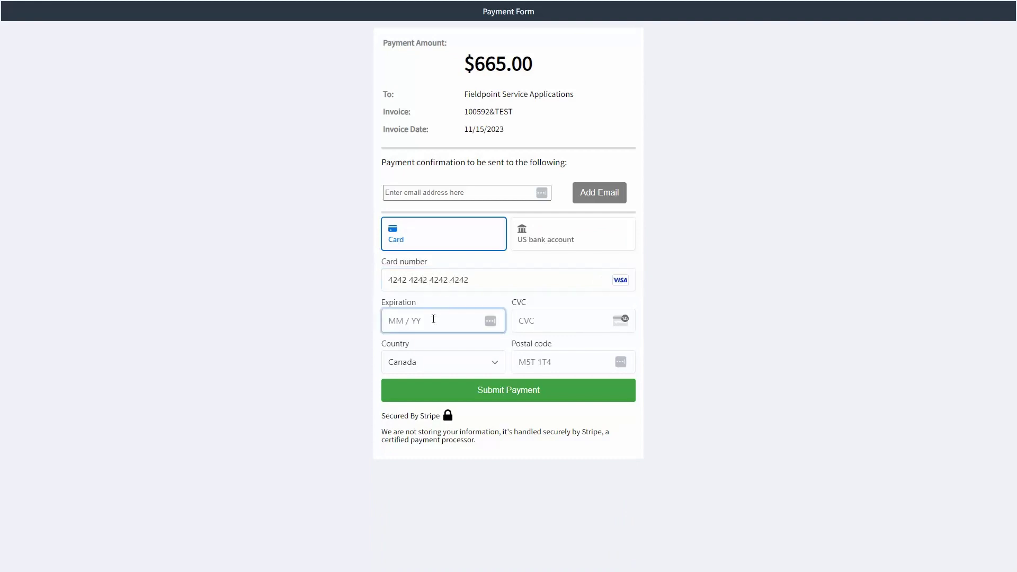
type("10 / 30")
left_click(531, 323)
type("123")
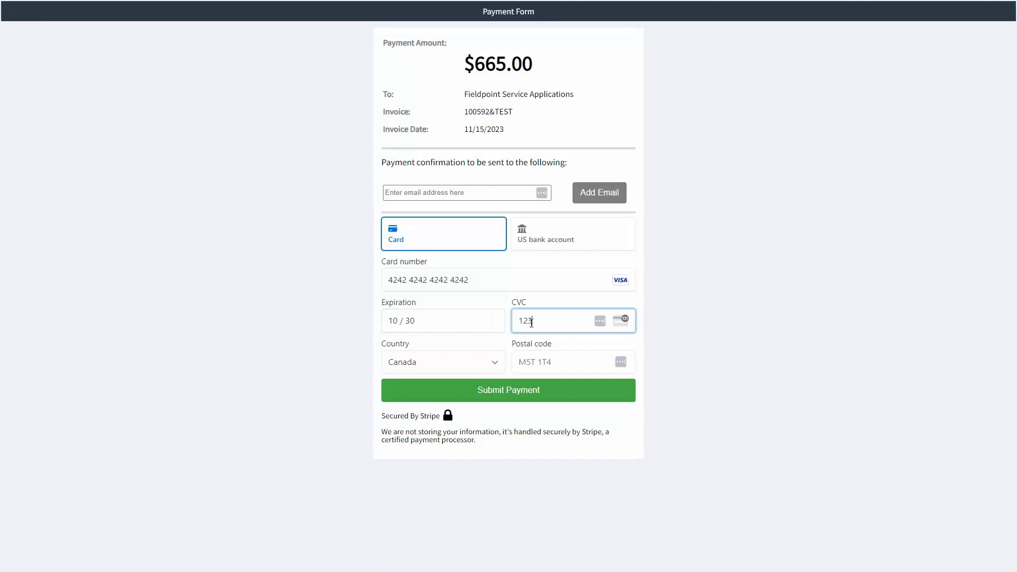
- Enter the cardholder's postal code and submit the invoice payment
left_click(551, 367)
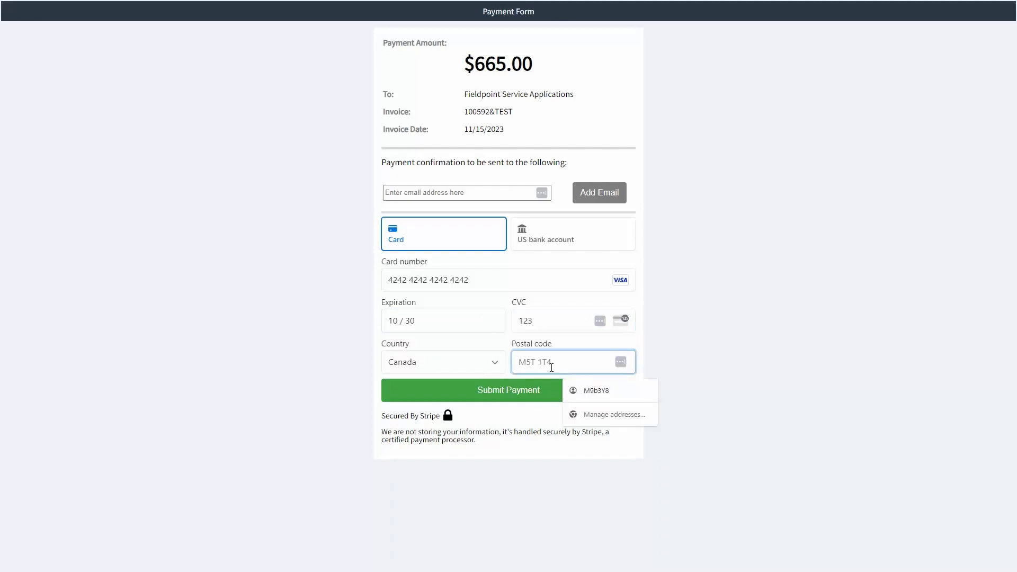
type("M5T 1T4")
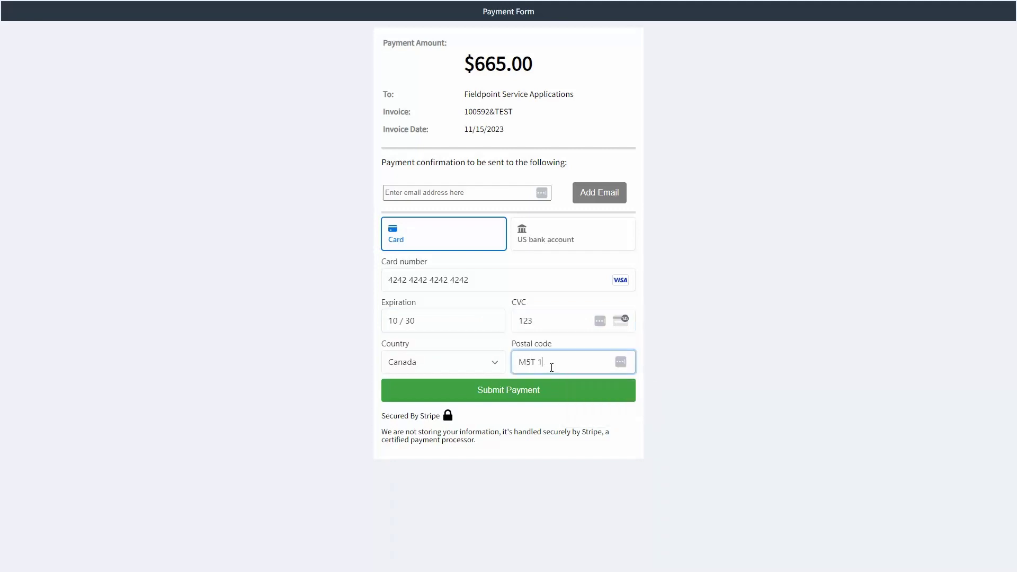
left_click(687, 342)
left_click(536, 392)
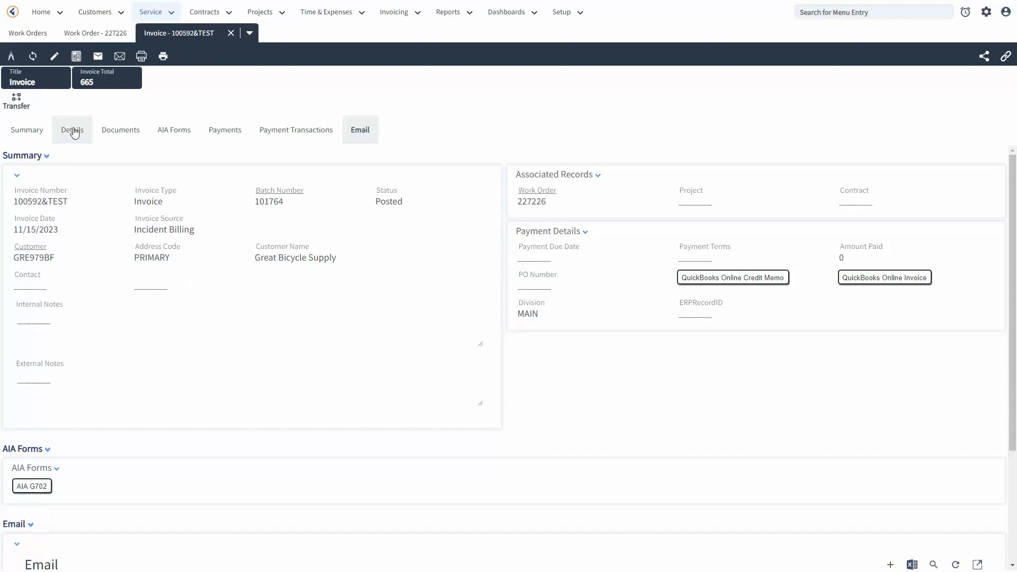
- Return to the invoice record and refresh it to check its payment status
left_click(33, 56)
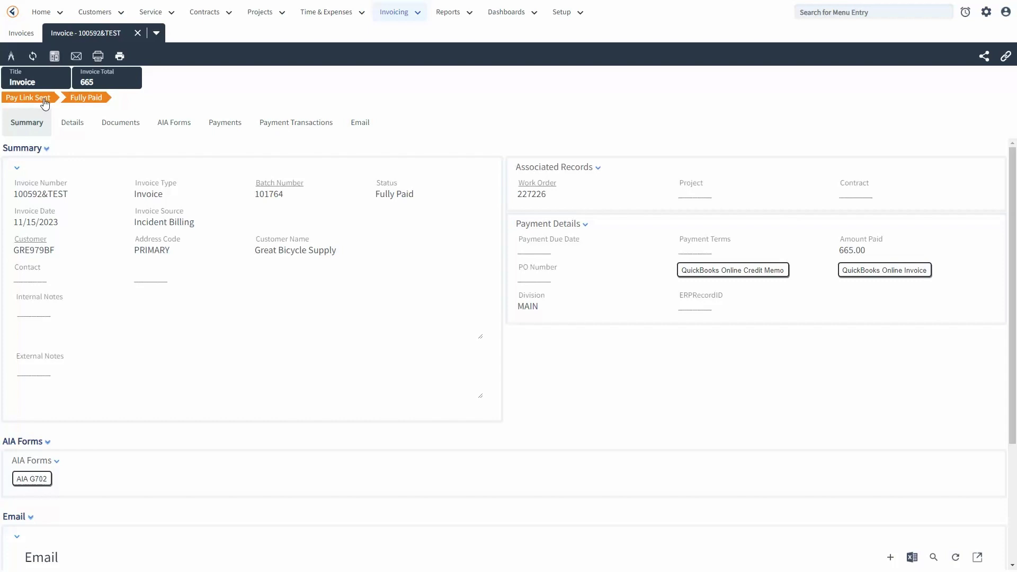
- Check the invoice's Pay Link Sent and Fully Paid stages, and close the invoice and work order records
left_click(44, 99)
left_click(111, 100)
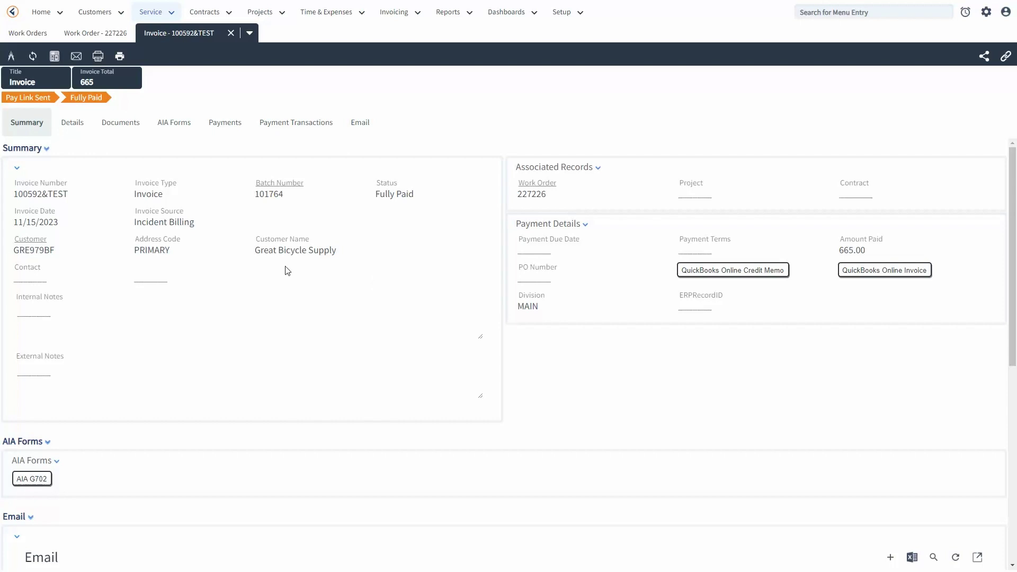
left_click(231, 32)
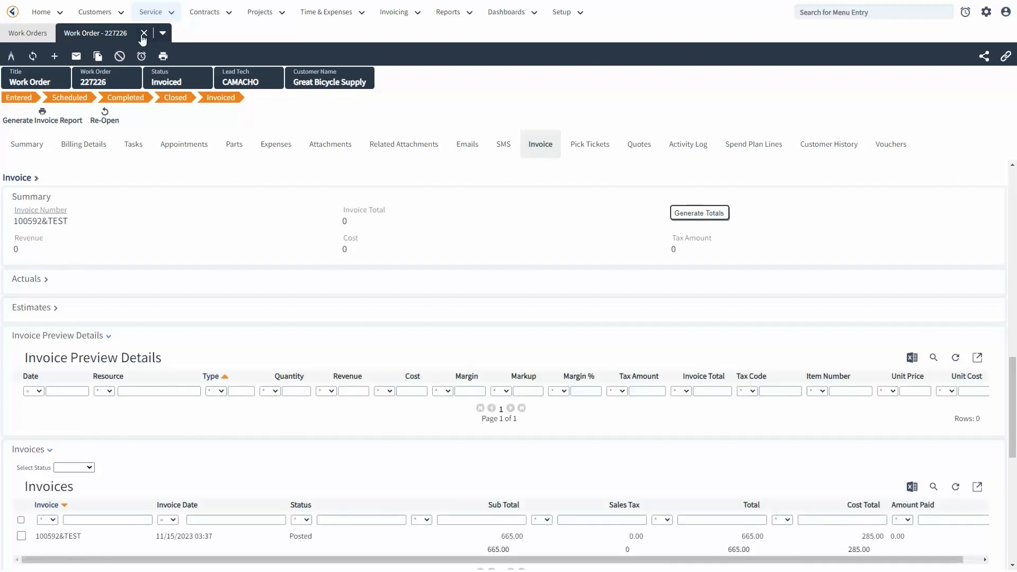
left_click(143, 34)
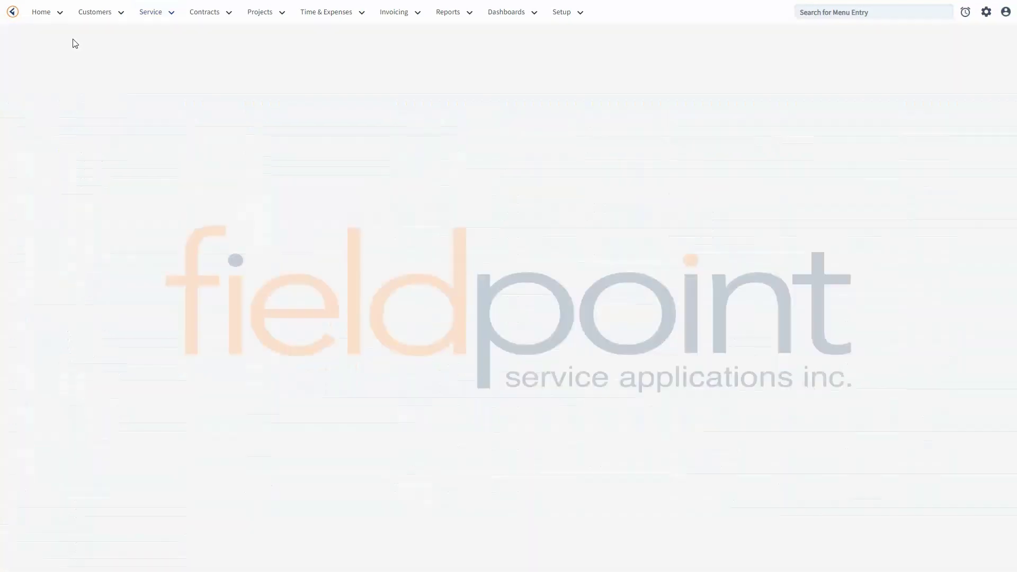
- Open the Great Bicycle Supply invoice totalling 500 from the invoices list
left_click(409, 20)
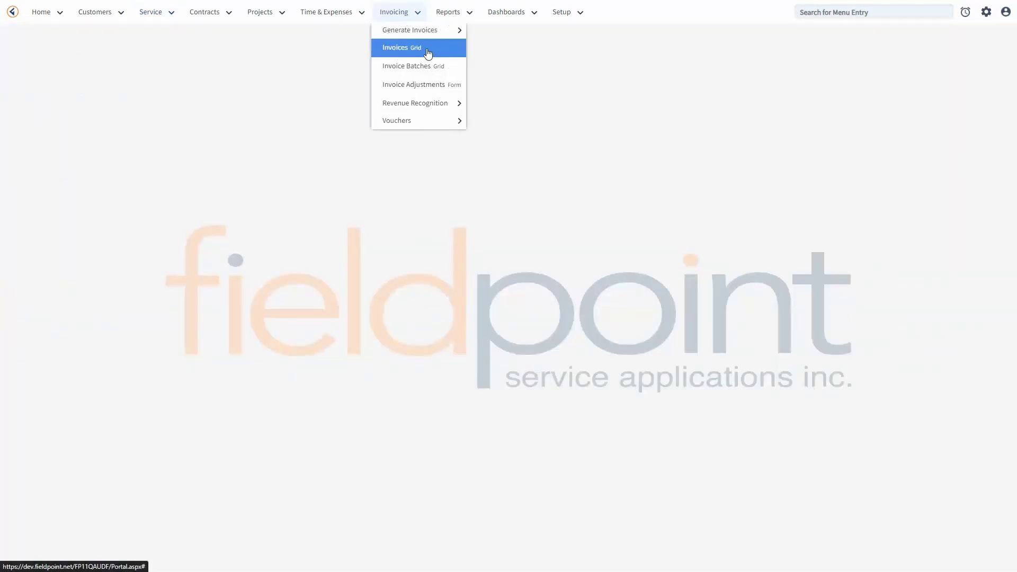
left_click(428, 49)
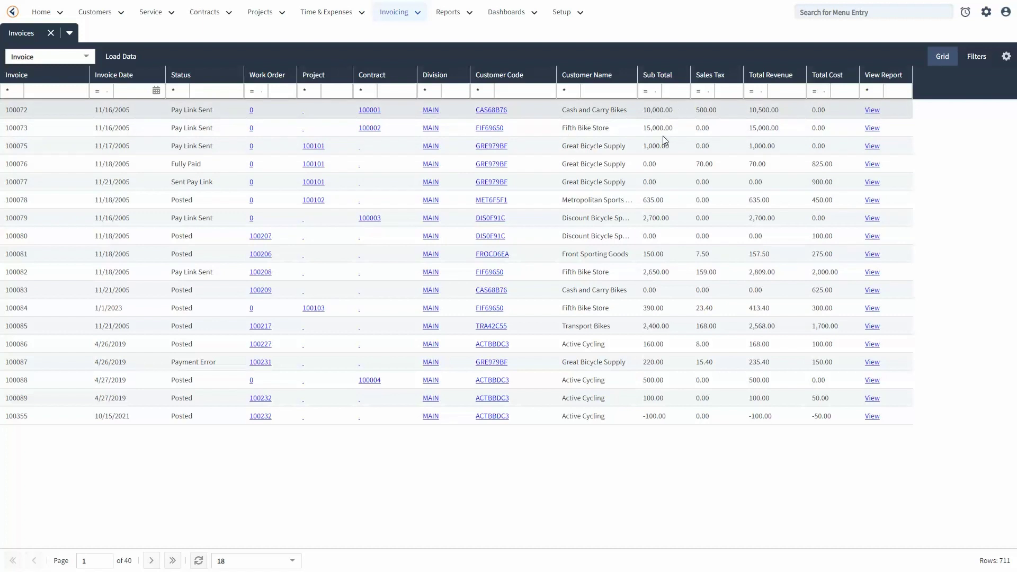
double_click(120, 114)
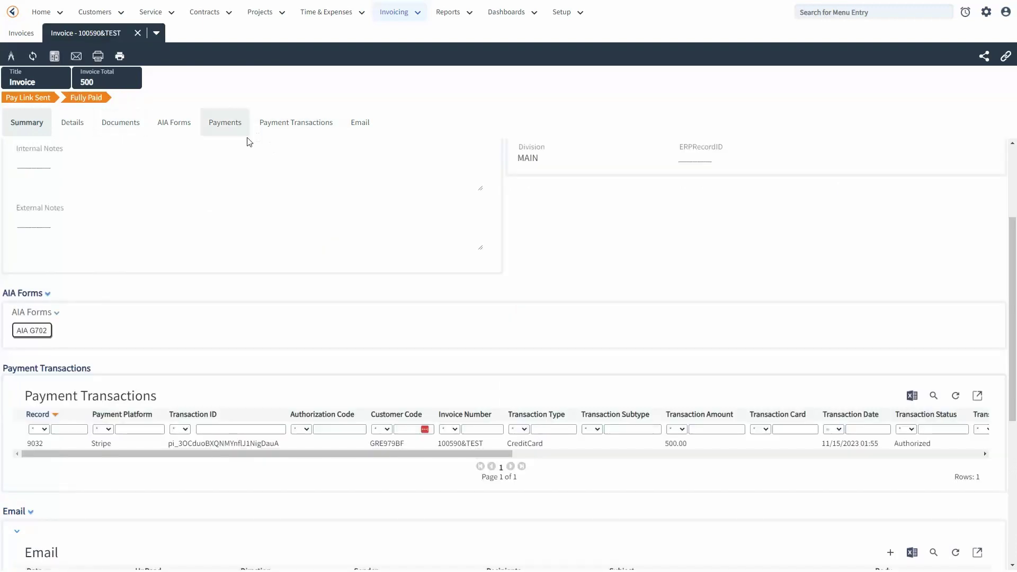
- Examine the invoice's payment transaction details, and close the invoice and the invoices list
left_click(292, 130)
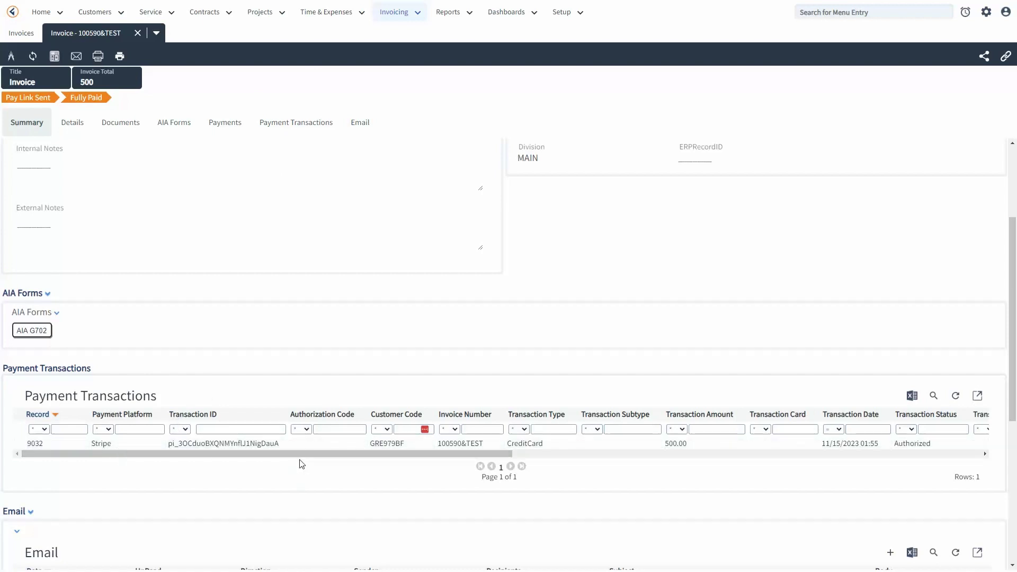
left_click_drag(326, 453, 274, 459)
left_click_drag(159, 397, 25, 398)
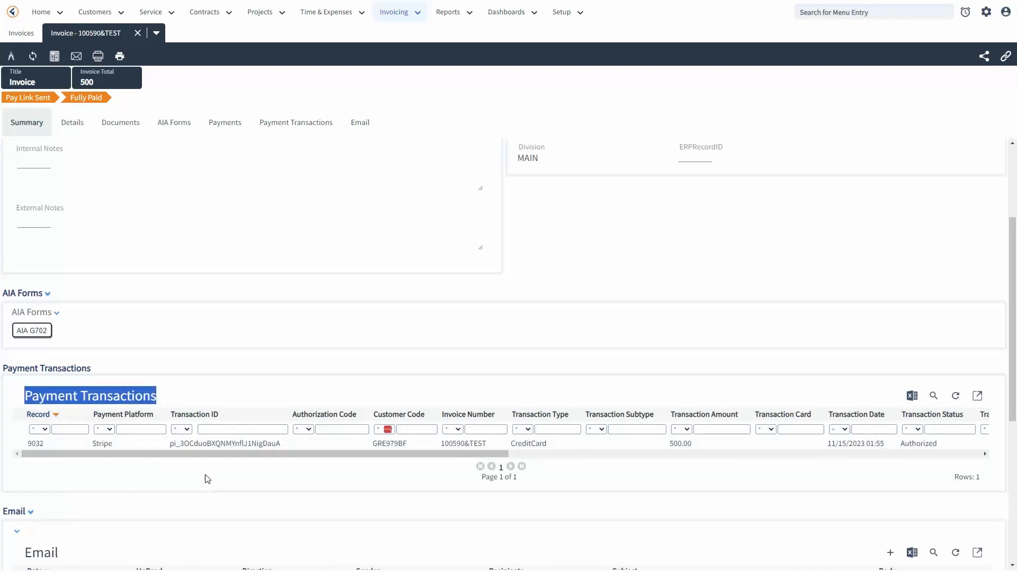
left_click(169, 448)
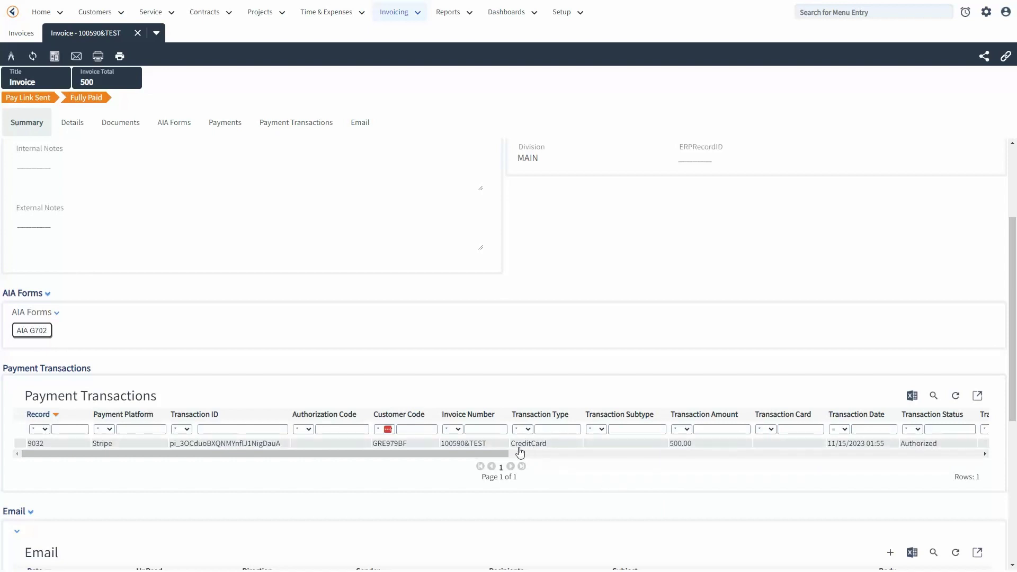
left_click_drag(177, 395, 49, 397)
left_click(207, 396)
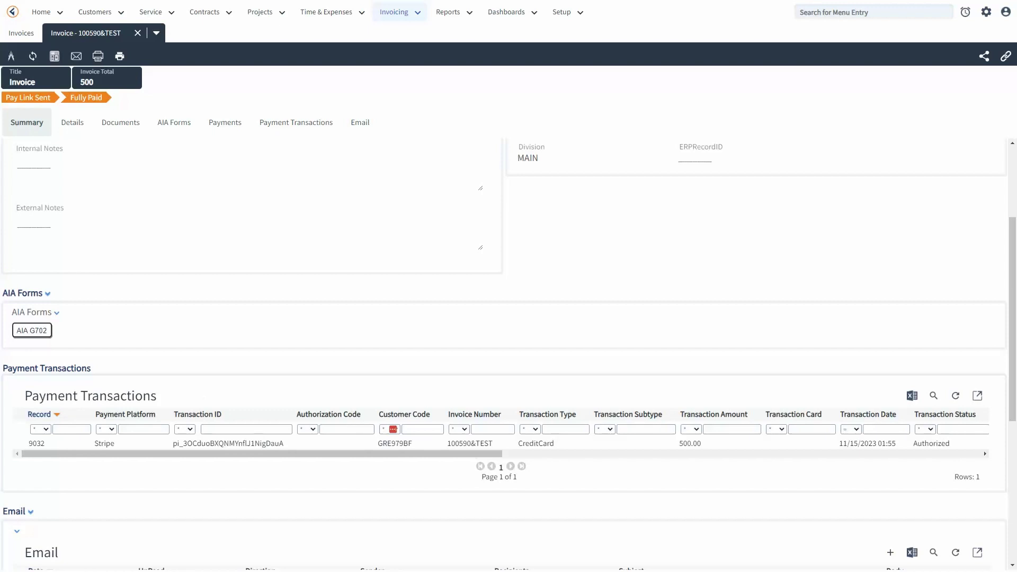
scroll(609, 479, "up", 3)
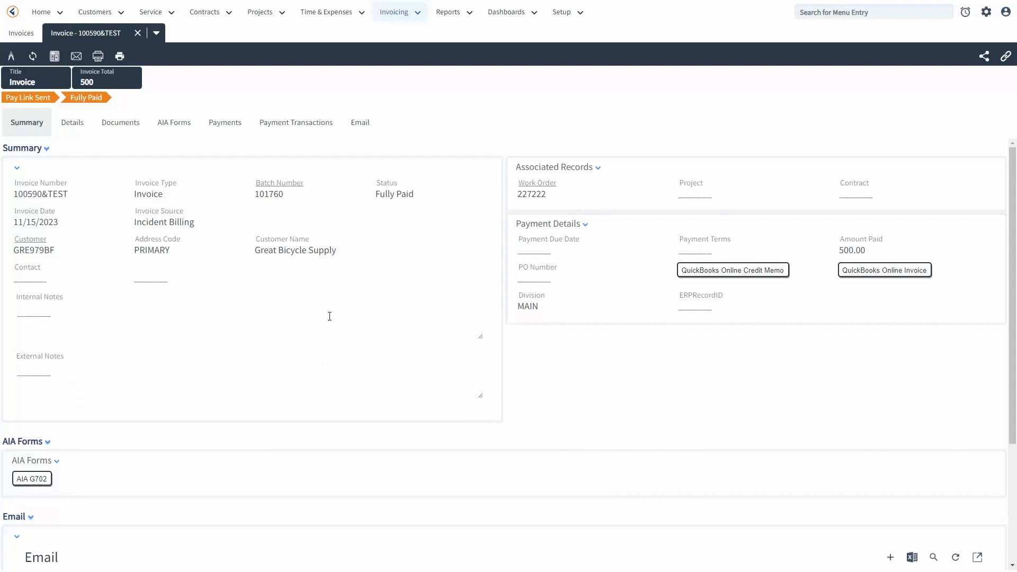
left_click(138, 32)
left_click(50, 33)
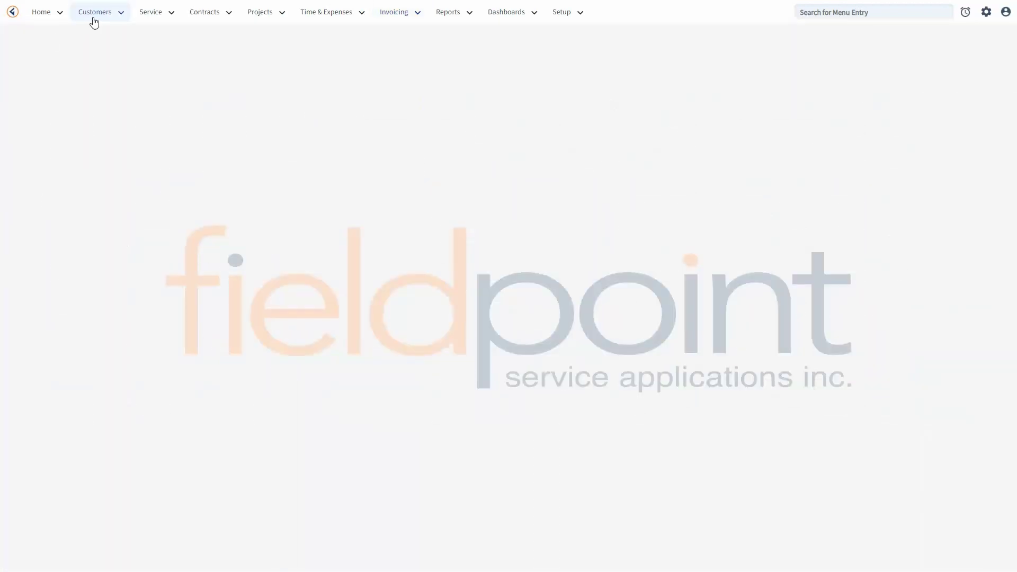
- Filter the customers list by the name "bic" and open the Great Bicycle Supply record
left_click(94, 21)
left_click(127, 48)
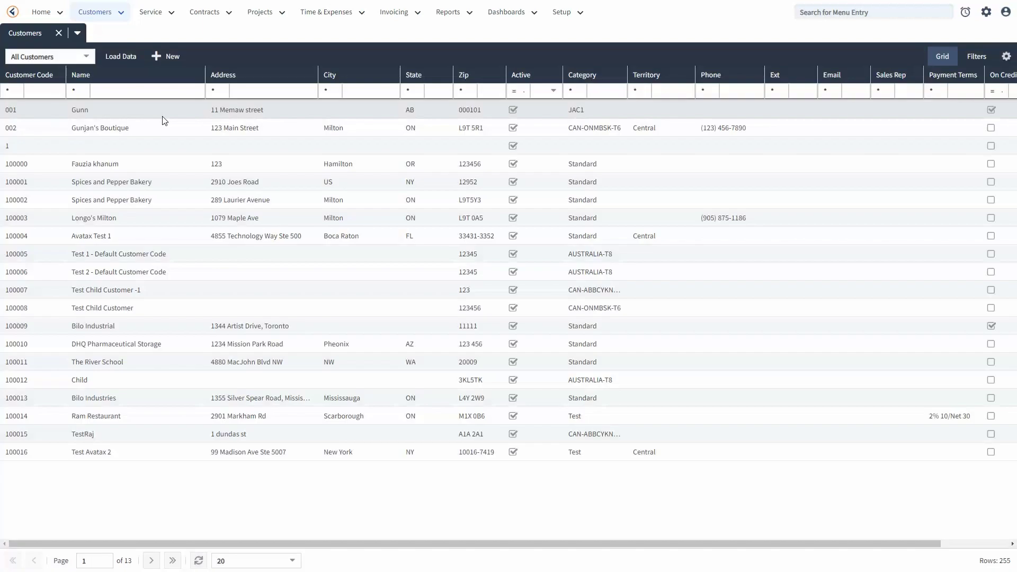
left_click(126, 88)
type("bic")
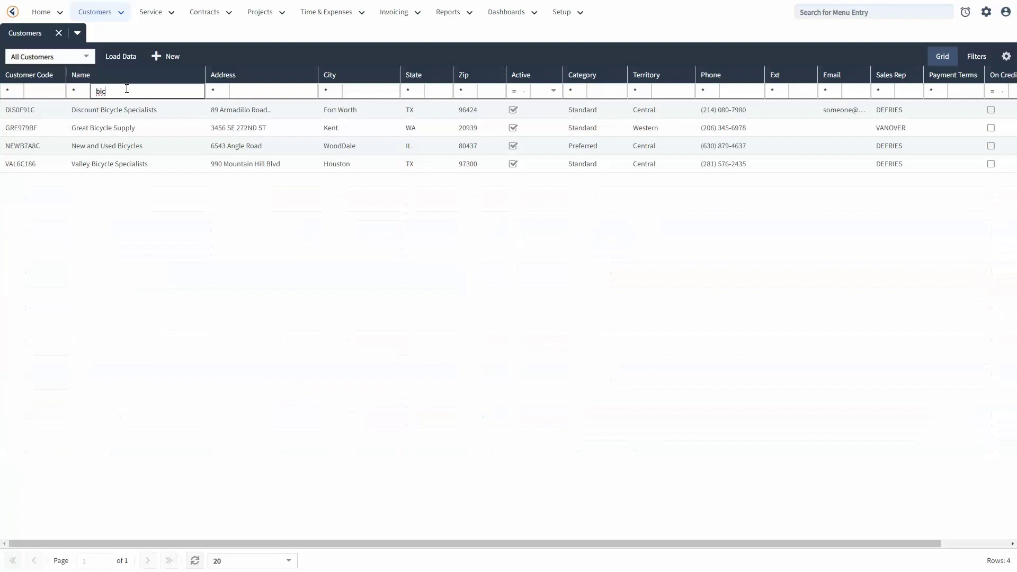
left_click(170, 136)
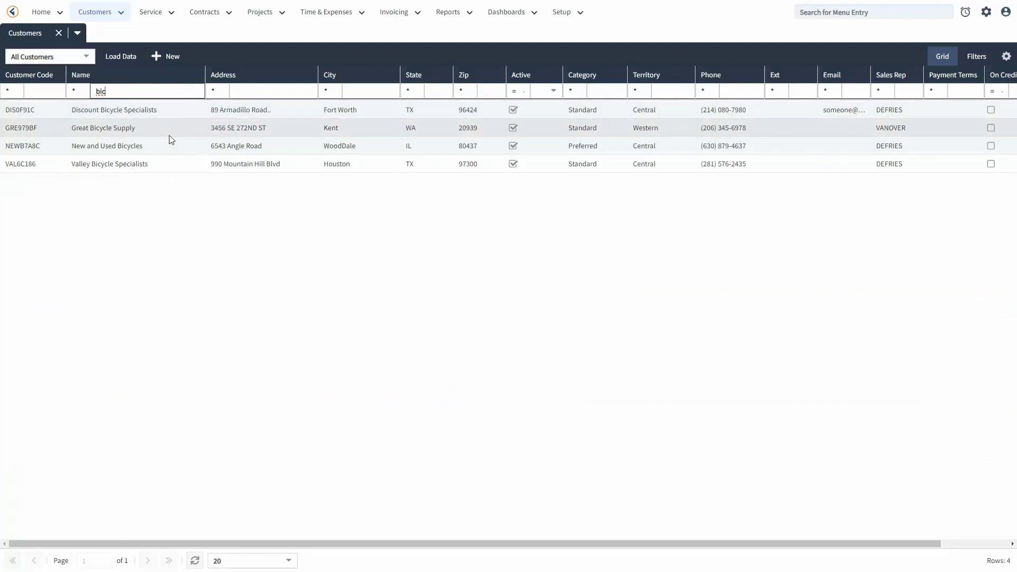
double_click(170, 137)
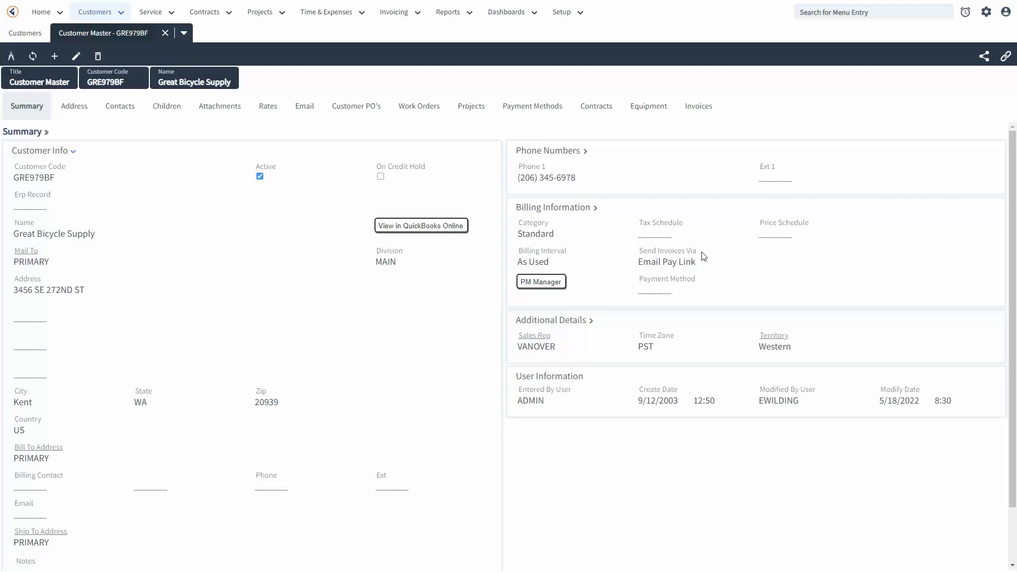
- Edit the customer's billing information and choose Email Pay Link as the way to send invoices
left_click_drag(639, 251, 698, 251)
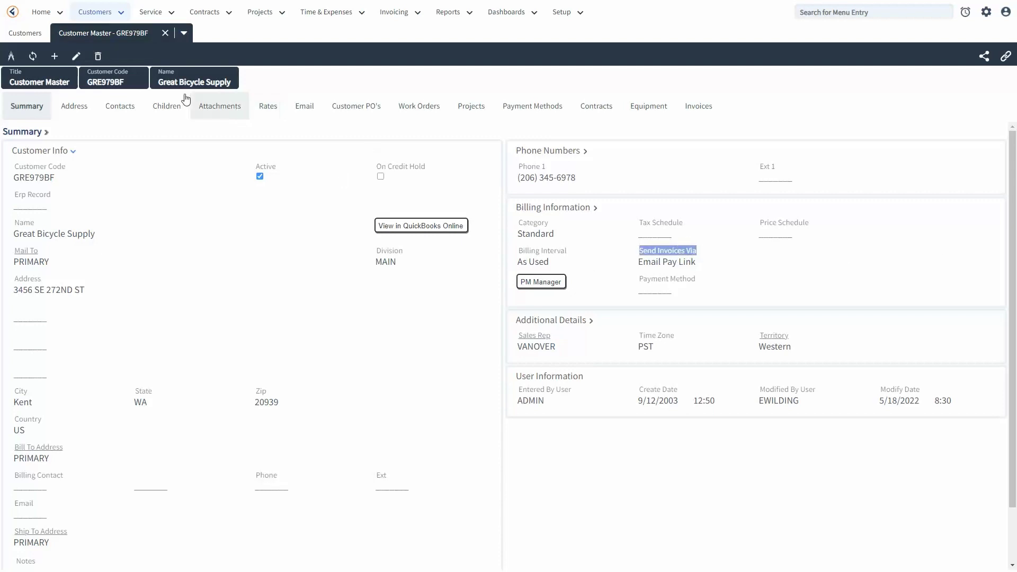
left_click(77, 56)
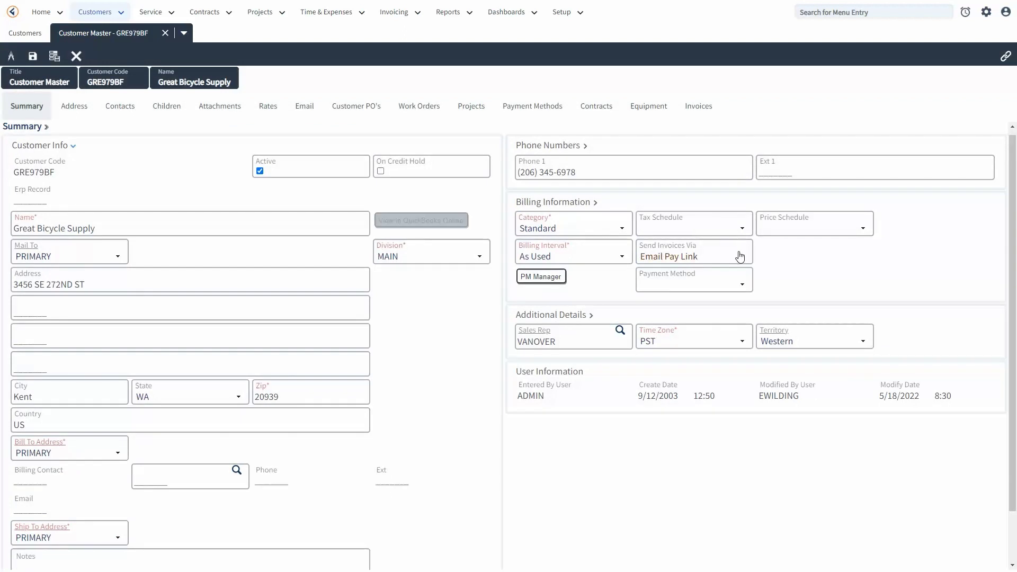
left_click(706, 257)
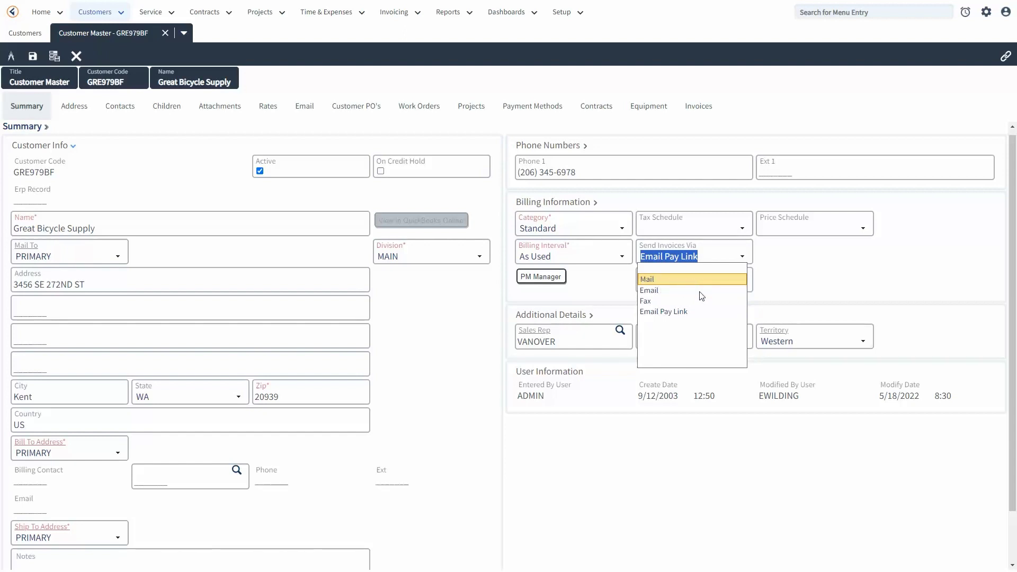
left_click(712, 318)
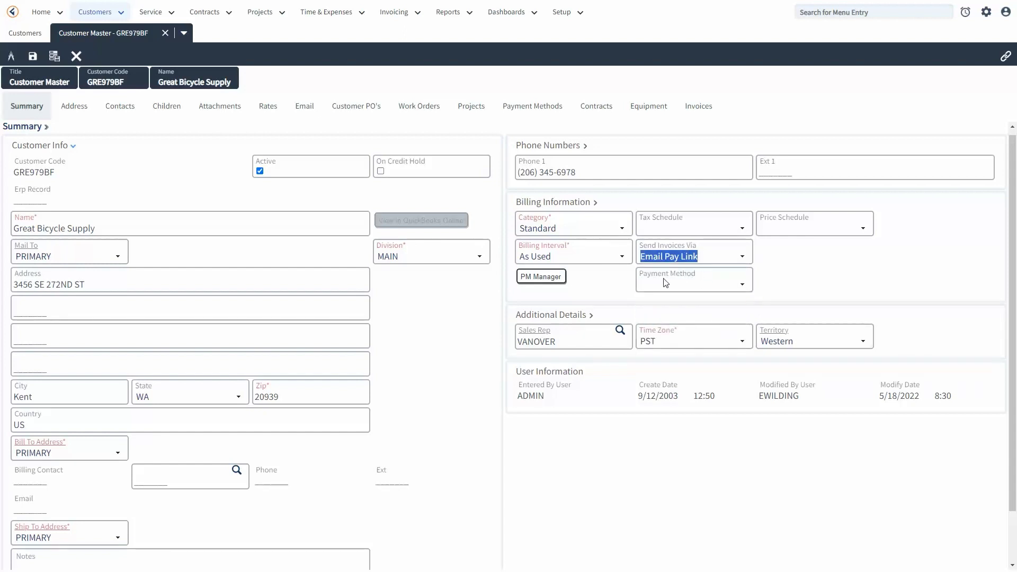
left_click(829, 275)
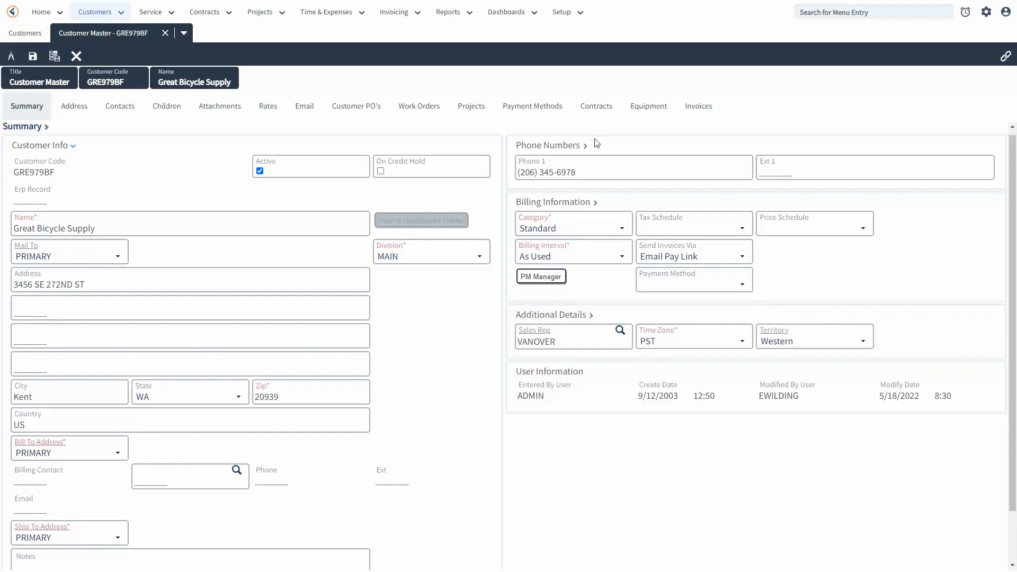
- Review the customer's payment methods and the option to collect them by email, and cancel editing the record
left_click(544, 115)
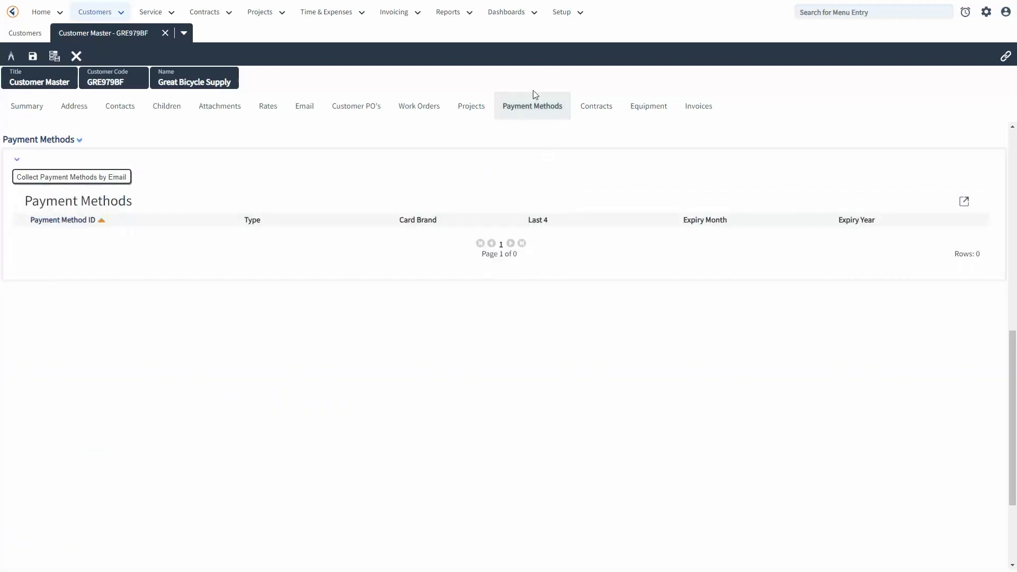
left_click(550, 118)
left_click(93, 182)
left_click(69, 179)
left_click(76, 57)
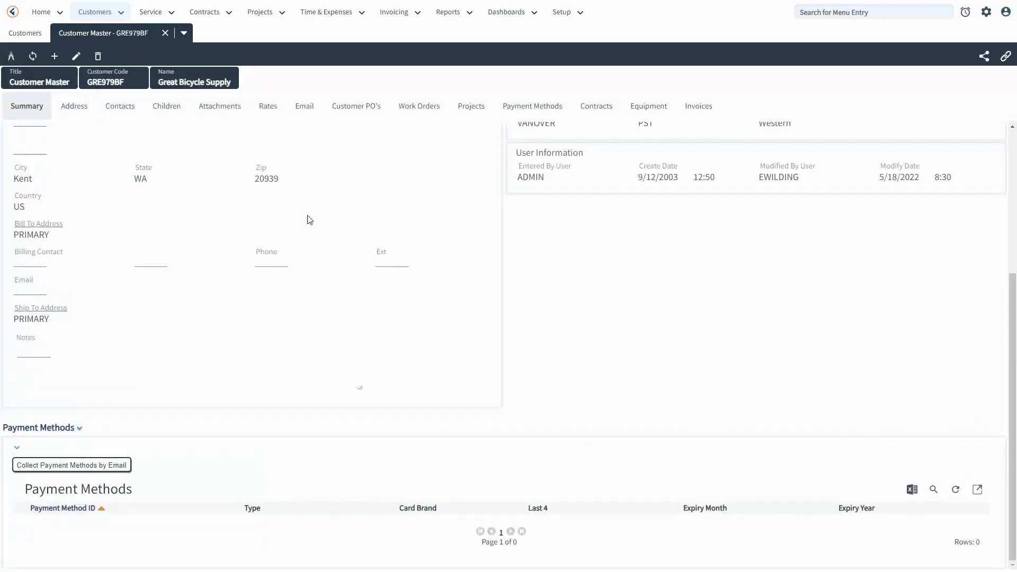
left_click(544, 112)
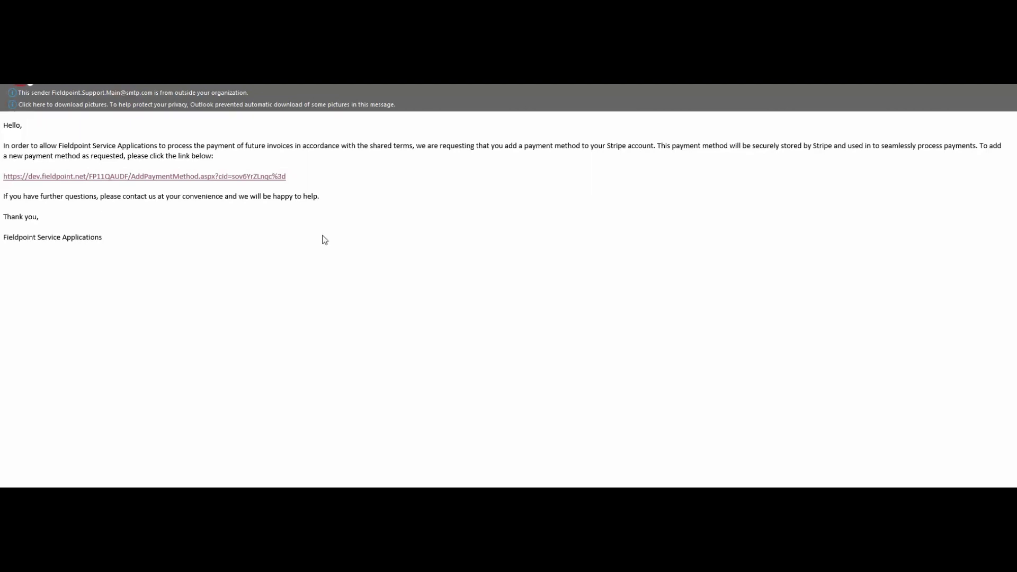
- Follow the emailed link to add a payment method and enter the card number, expiration date and CVC
left_click(280, 177)
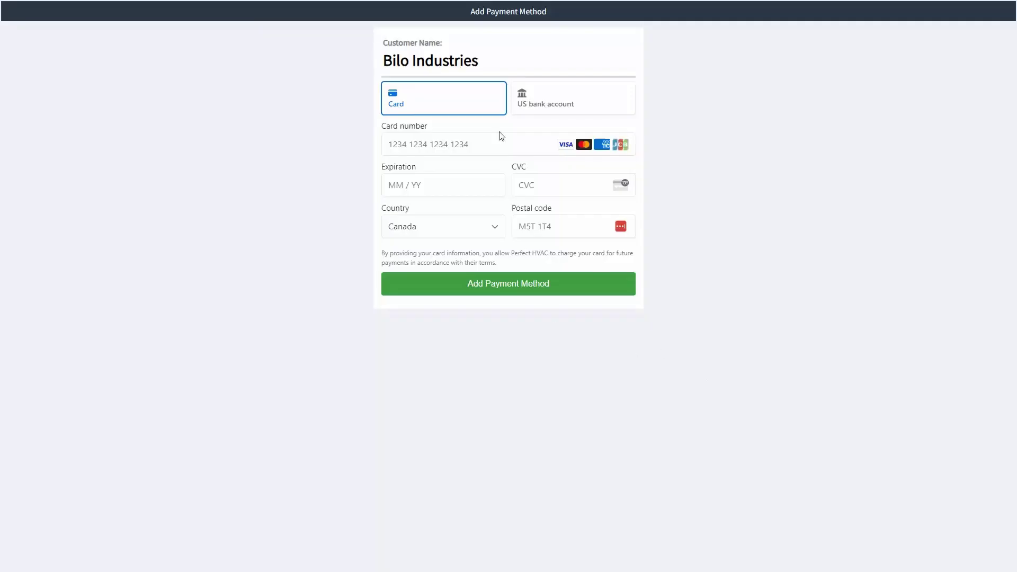
left_click(450, 151)
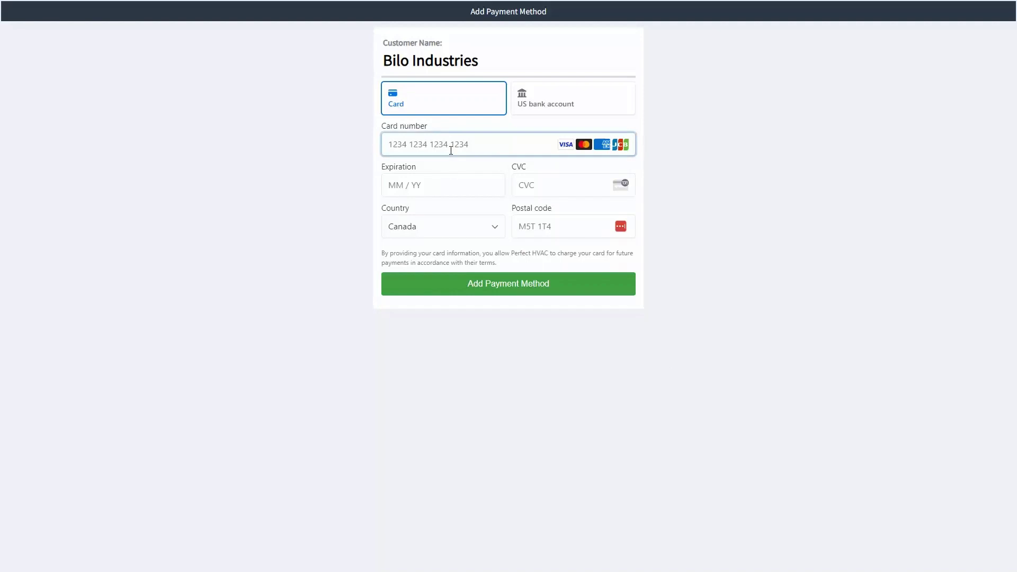
type("4242 424")
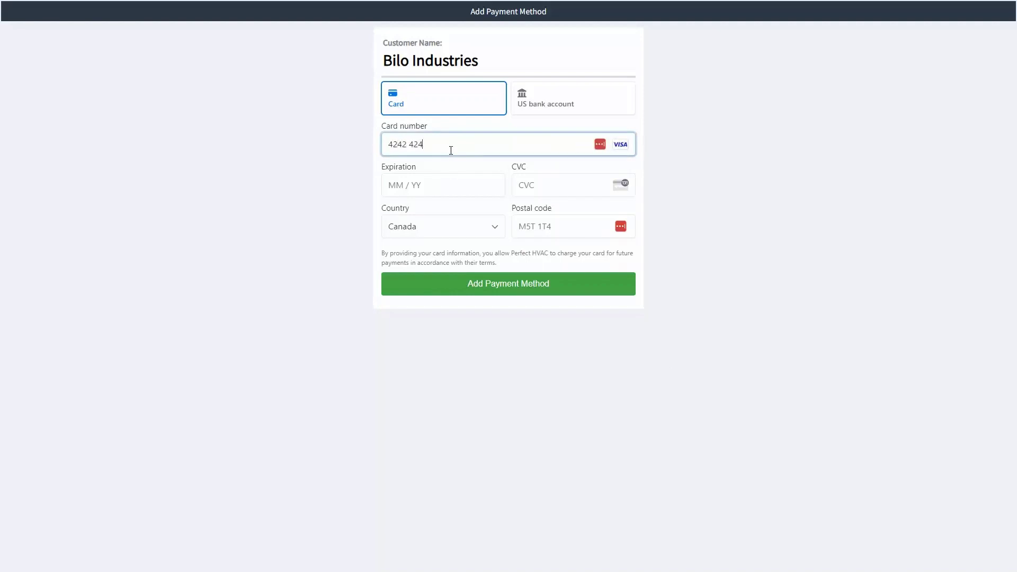
type("2 4242 4242")
left_click(434, 187)
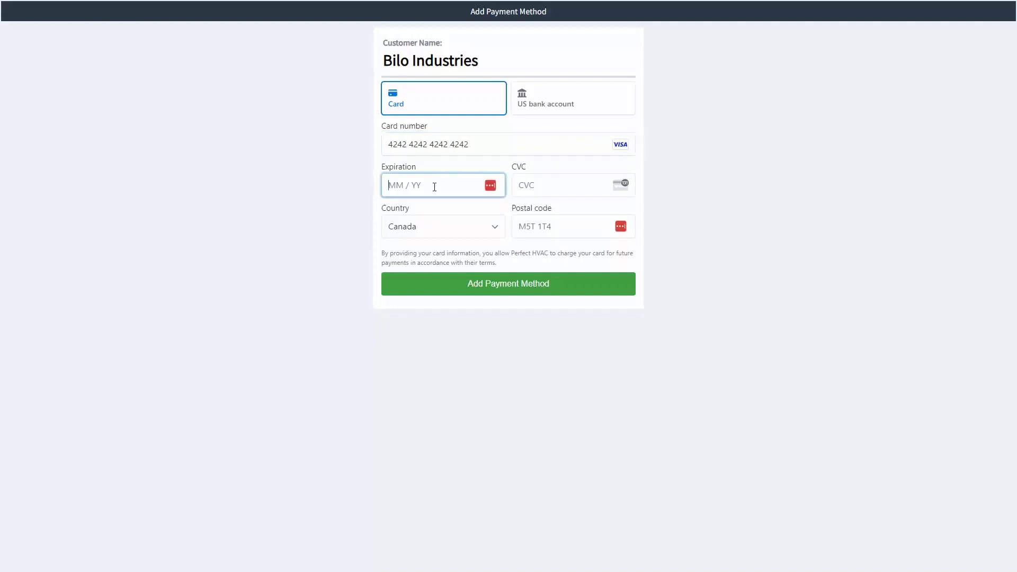
type("0130")
type("123")
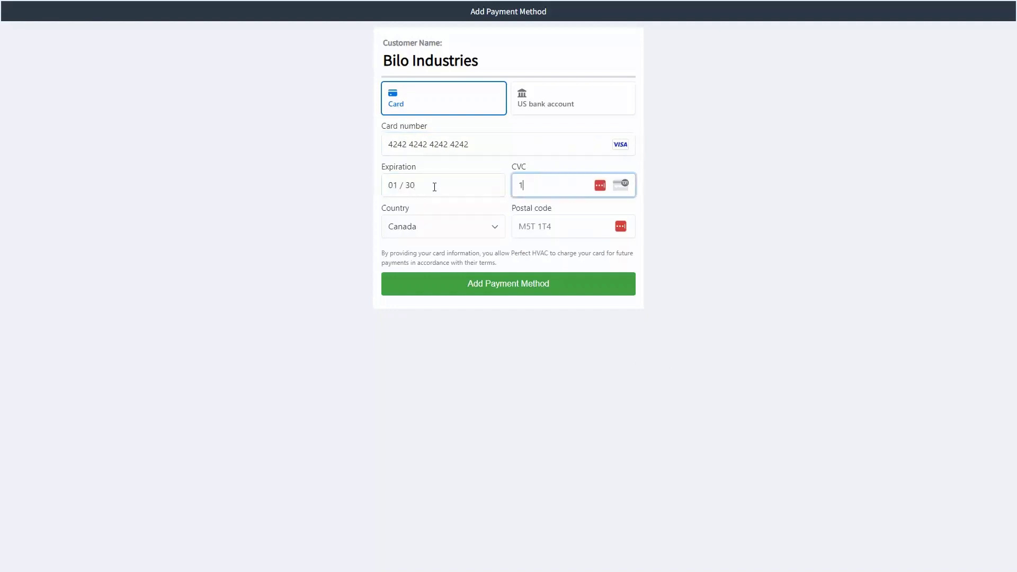
- Enter the cardholder's postal code and submit the new payment method for Bilo Industries
left_click(538, 231)
type("M5T 1T4")
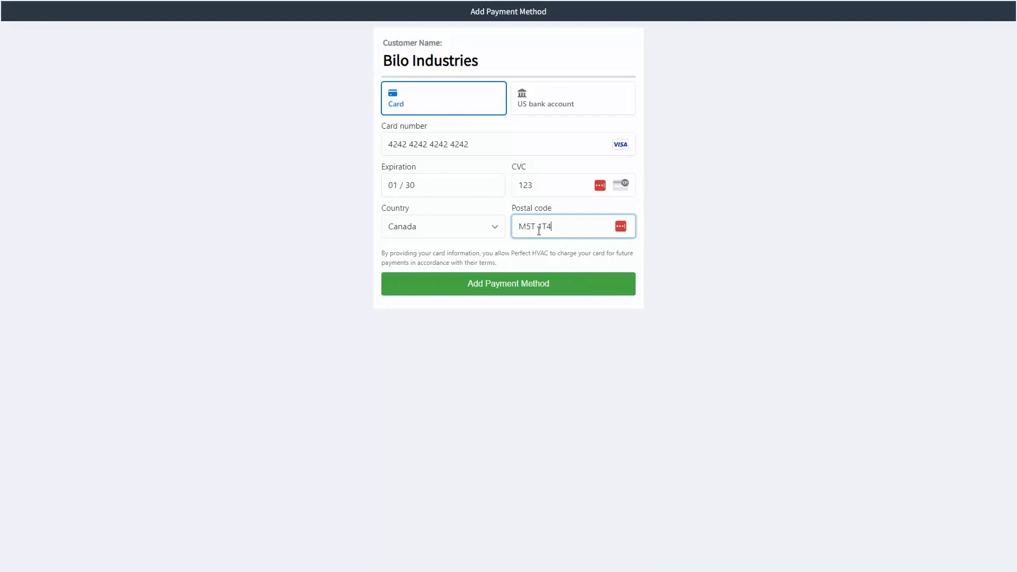
left_click(563, 291)
left_click(542, 287)
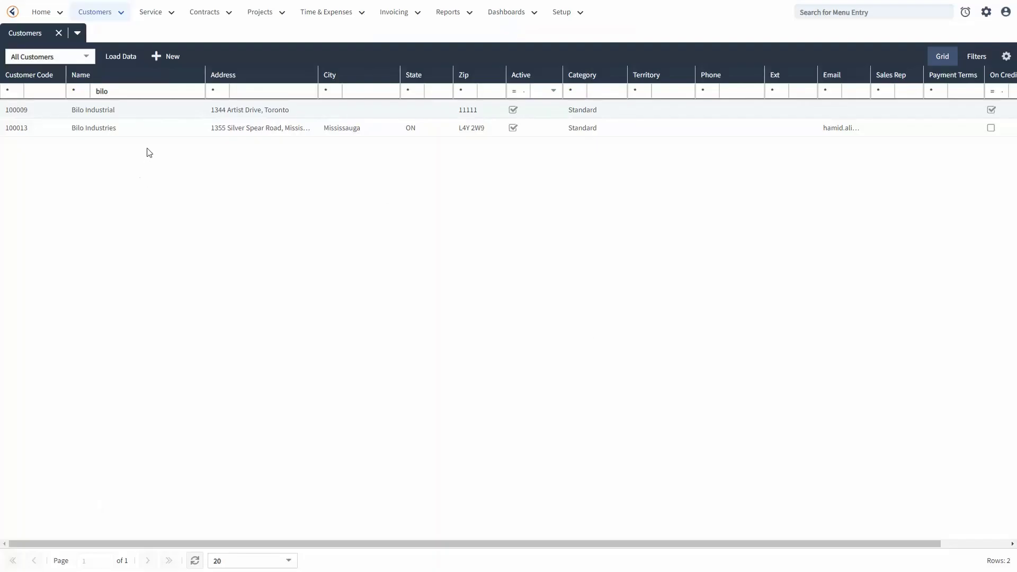
- Open the Bilo Industries record in Fieldpoint's customers list and examine the card stored under its payment methods
left_click(180, 128)
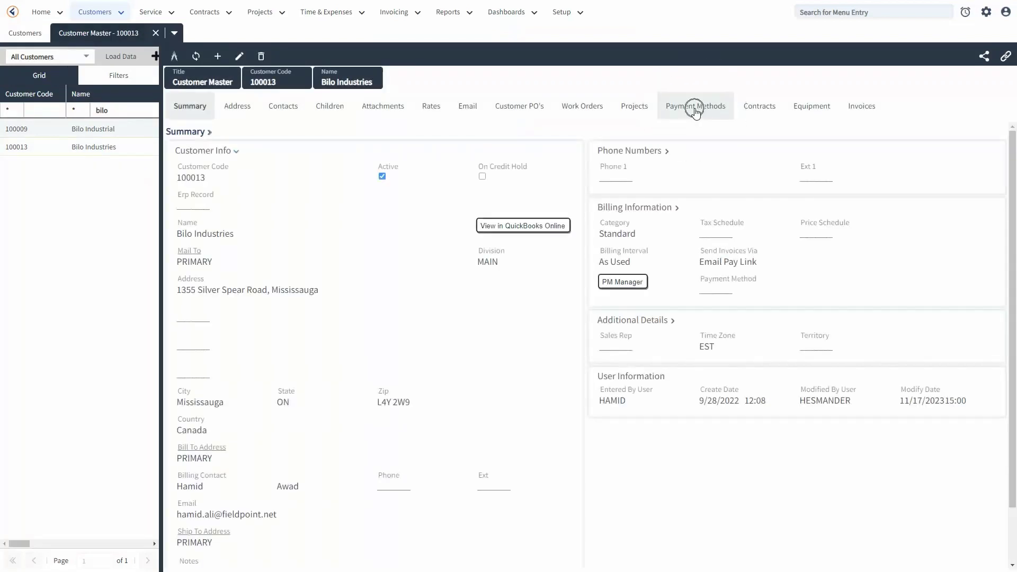
left_click(696, 112)
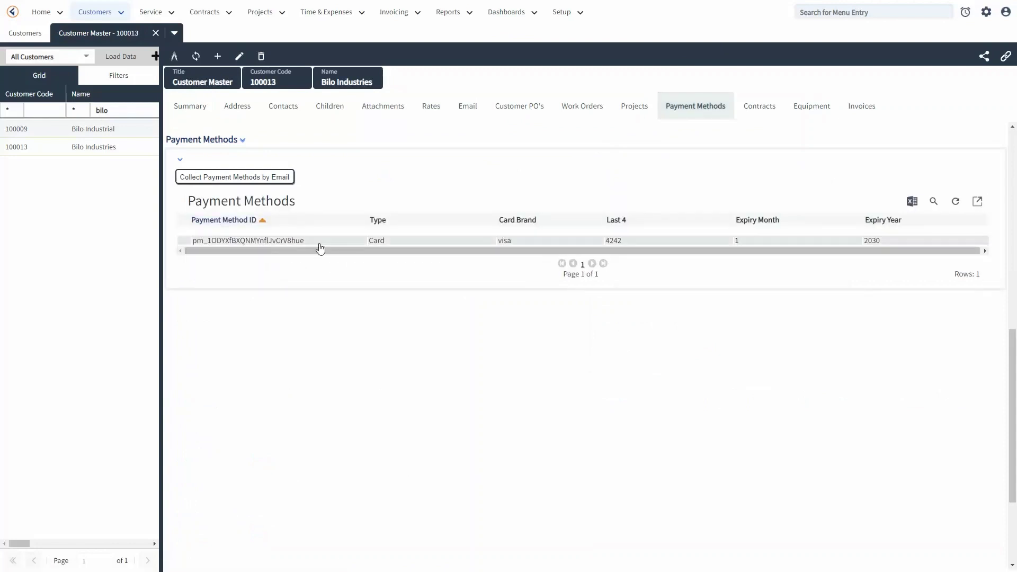
double_click(615, 241)
left_click(704, 359)
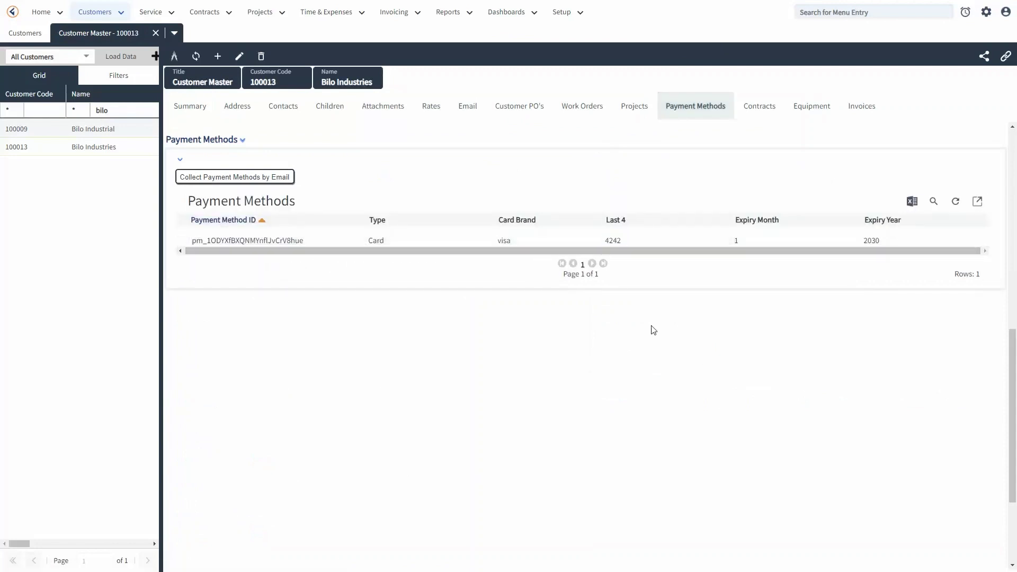
scroll(751, 341, "up", 1)
scroll(750, 379, "up", 5)
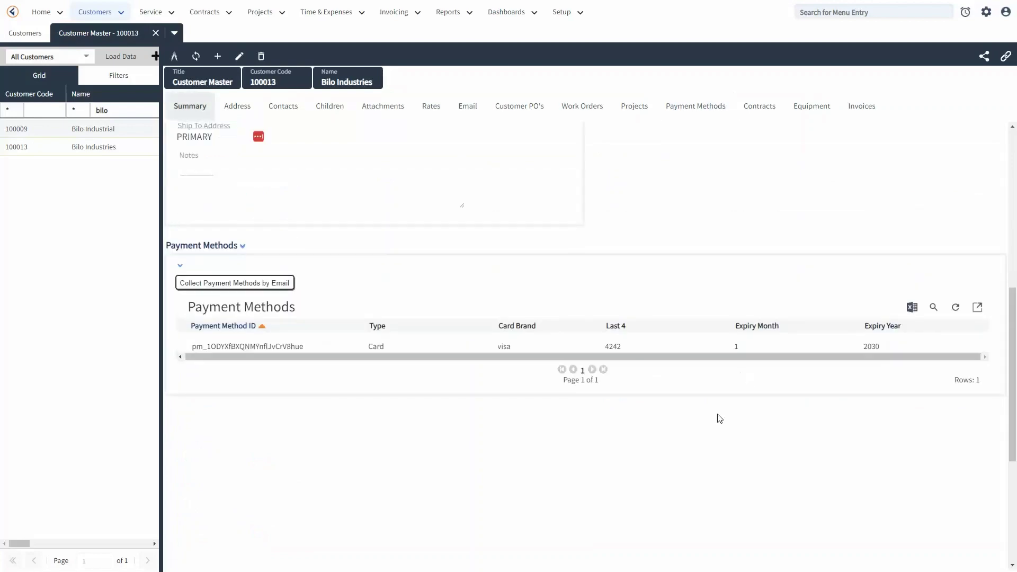
- Sort Bilo Industries' invoices by create date with the newest first, and open the latest invoice in full view
scroll(688, 351, "up", 4)
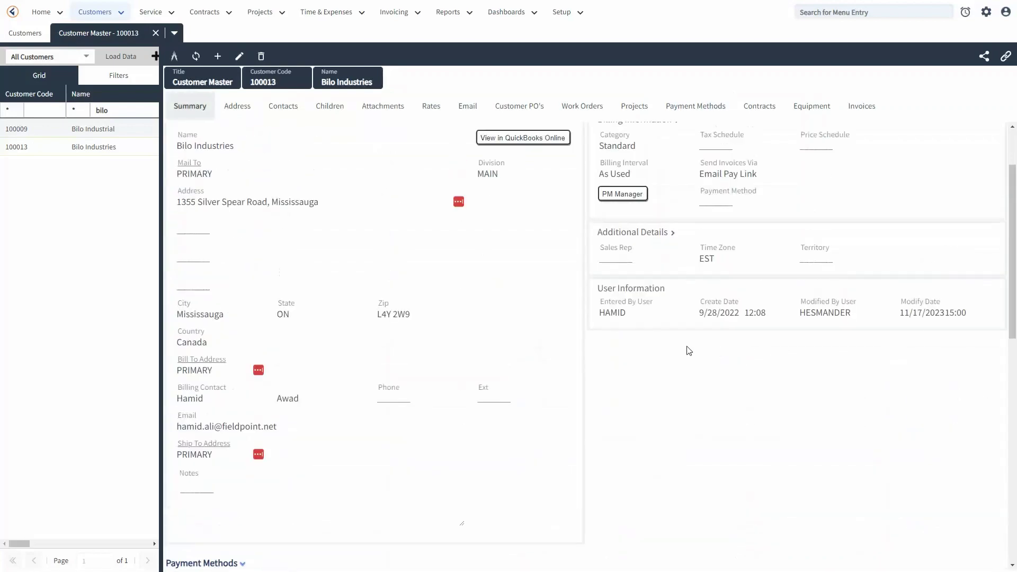
scroll(688, 354, "down", 8)
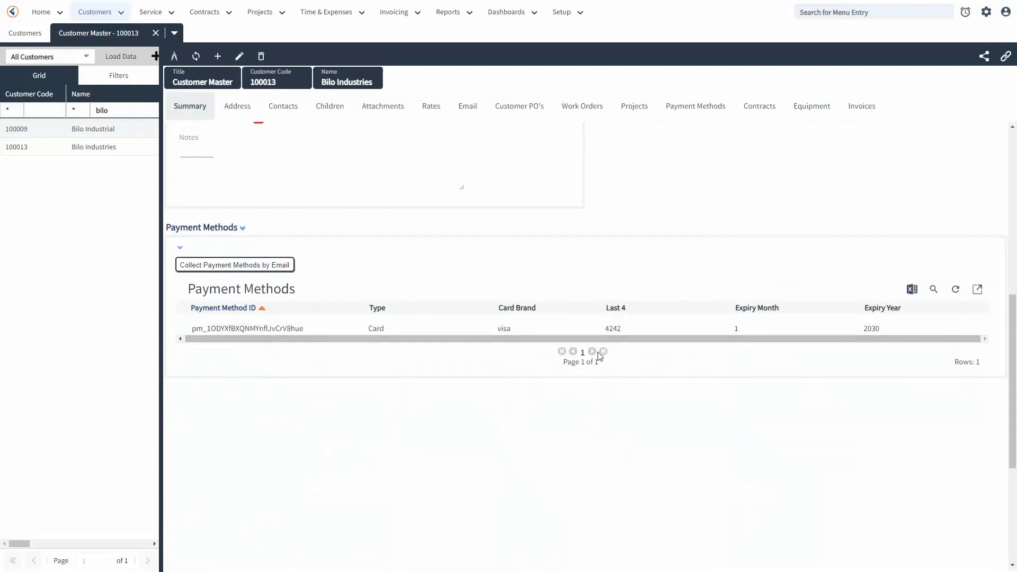
scroll(492, 369, "up", 6)
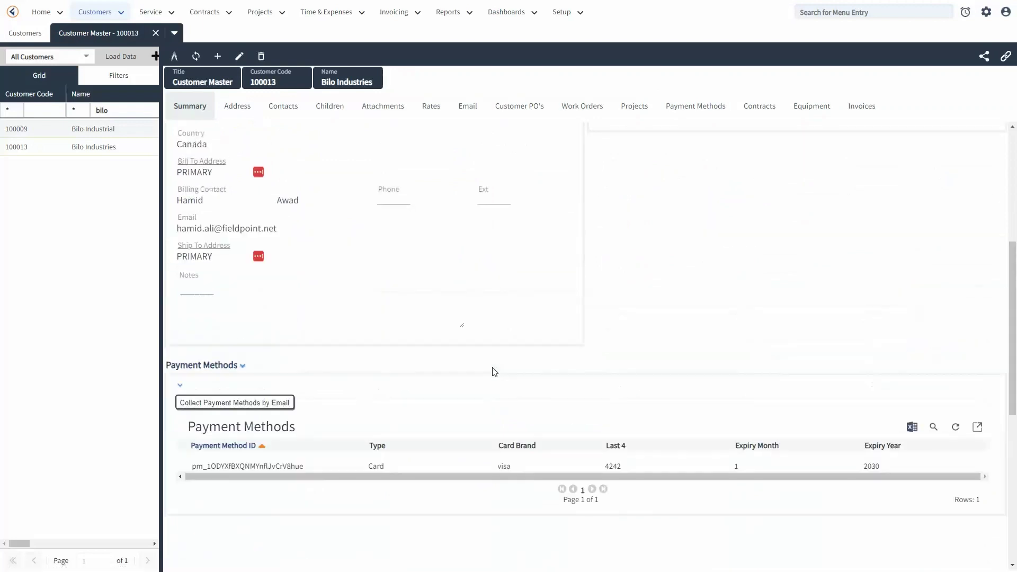
scroll(610, 354, "up", 2)
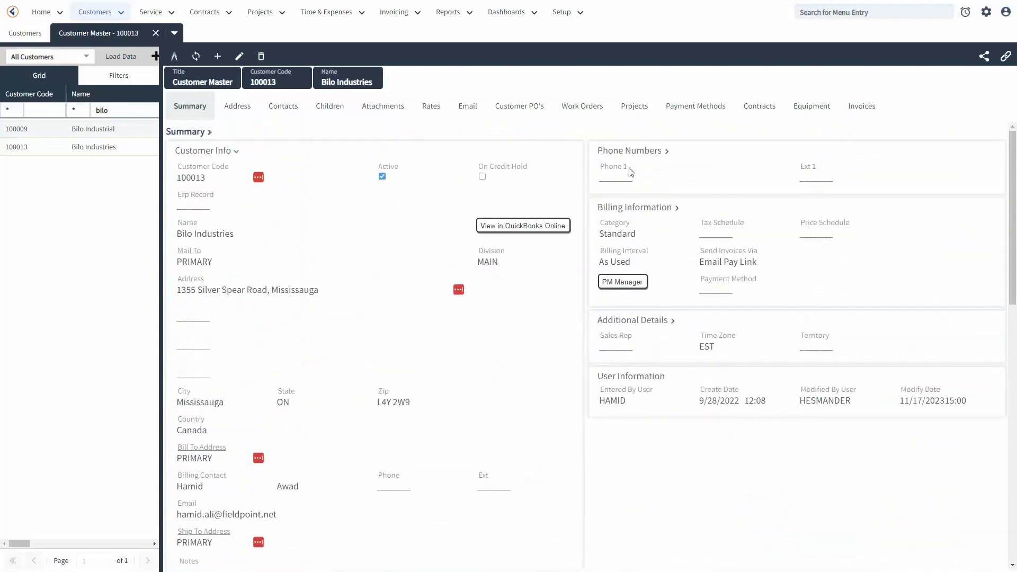
left_click(869, 107)
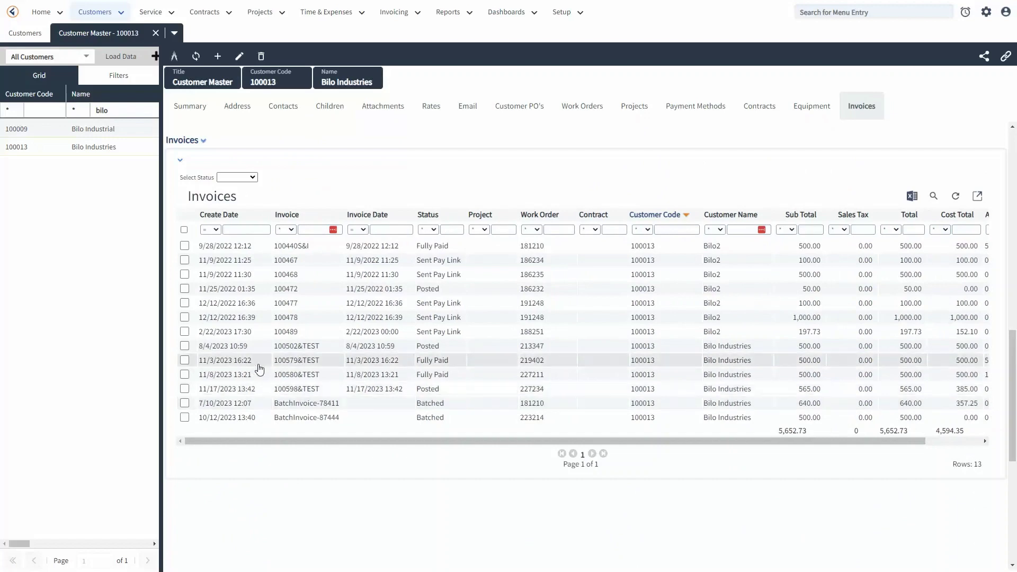
left_click(228, 216)
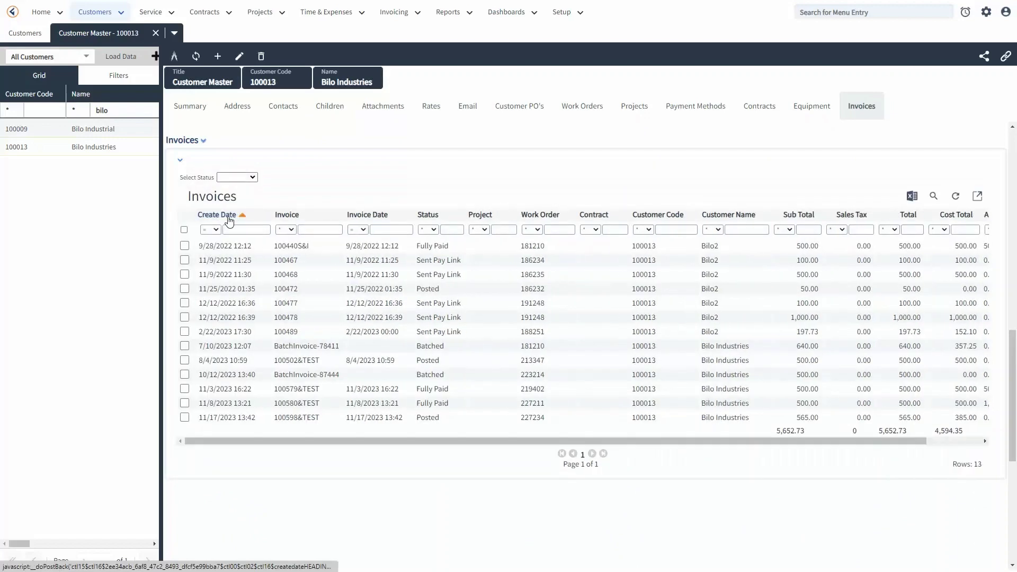
left_click(227, 216)
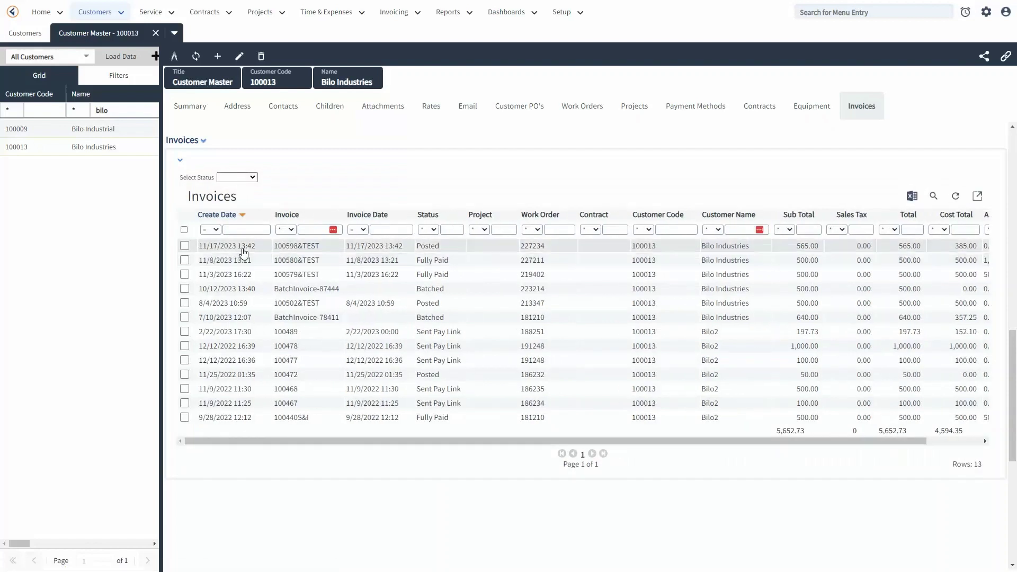
double_click(243, 248)
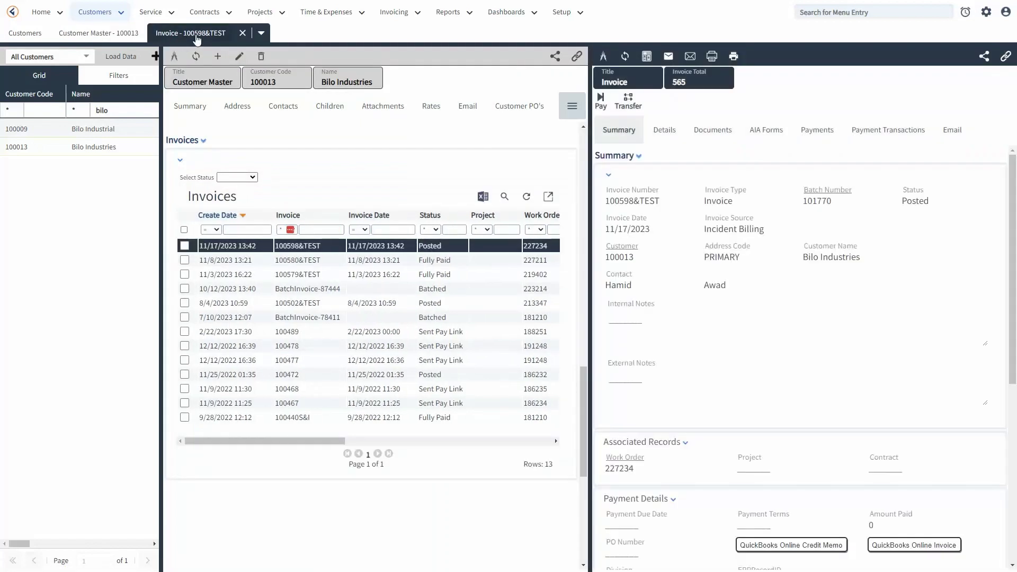
left_click(196, 35)
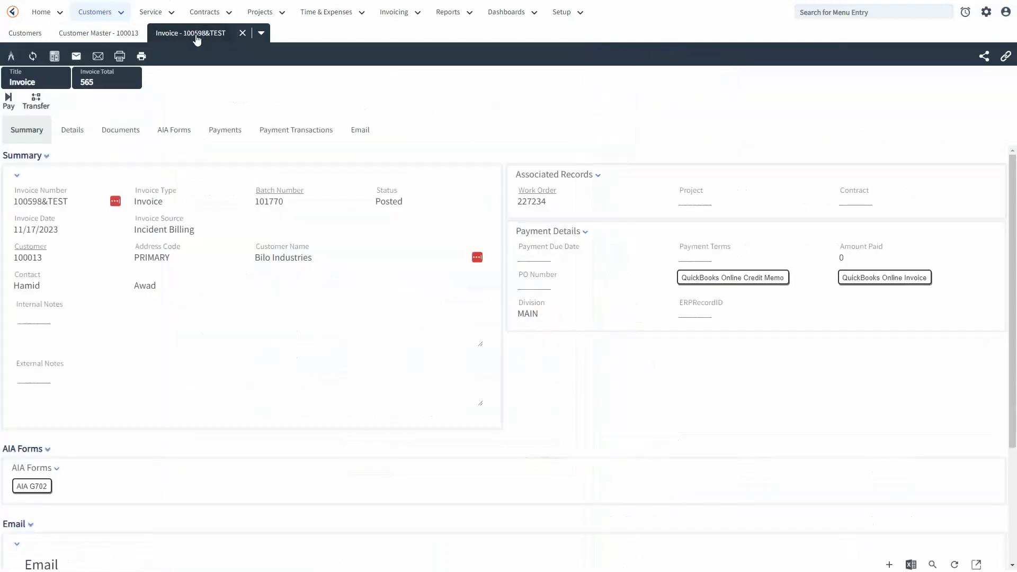
- Start paying the posted invoice so that its payment form opens
left_click(9, 106)
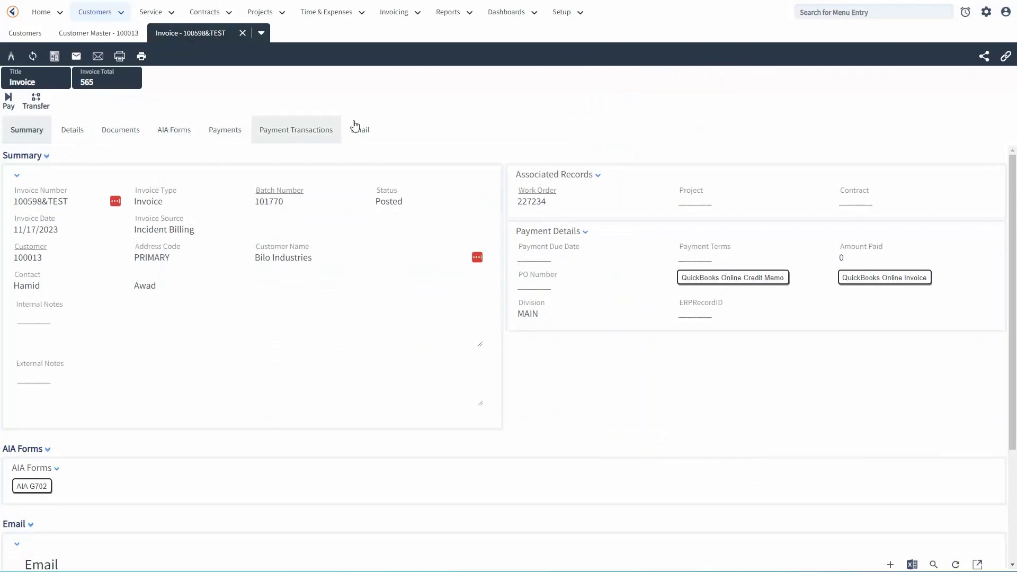
left_click(400, 12)
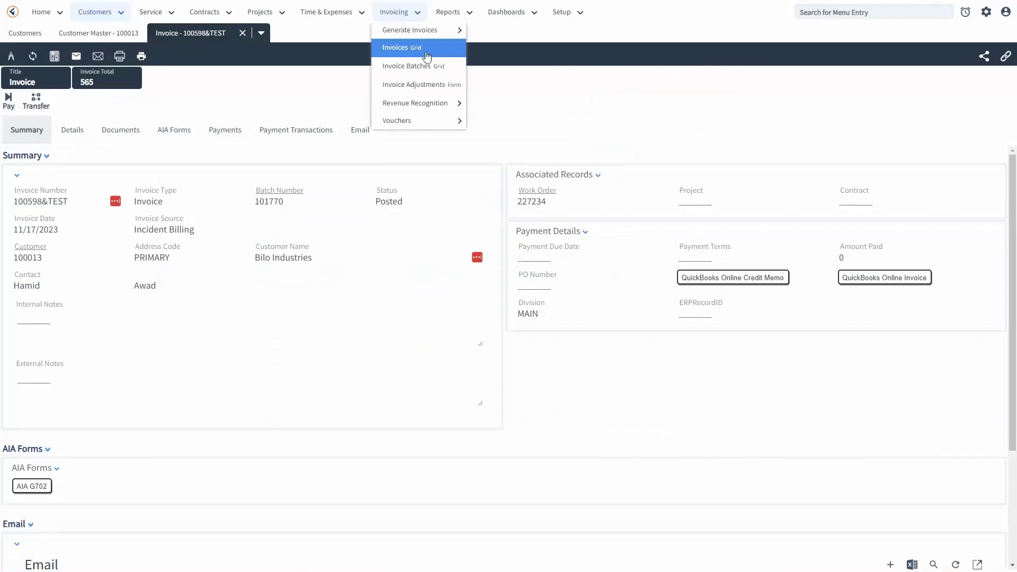
left_click(426, 55)
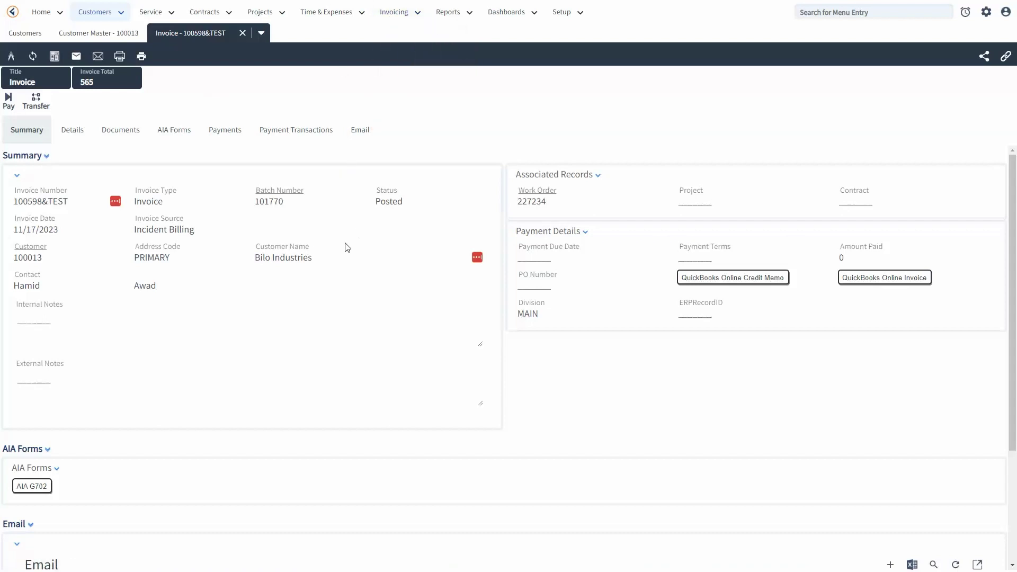
left_click(8, 105)
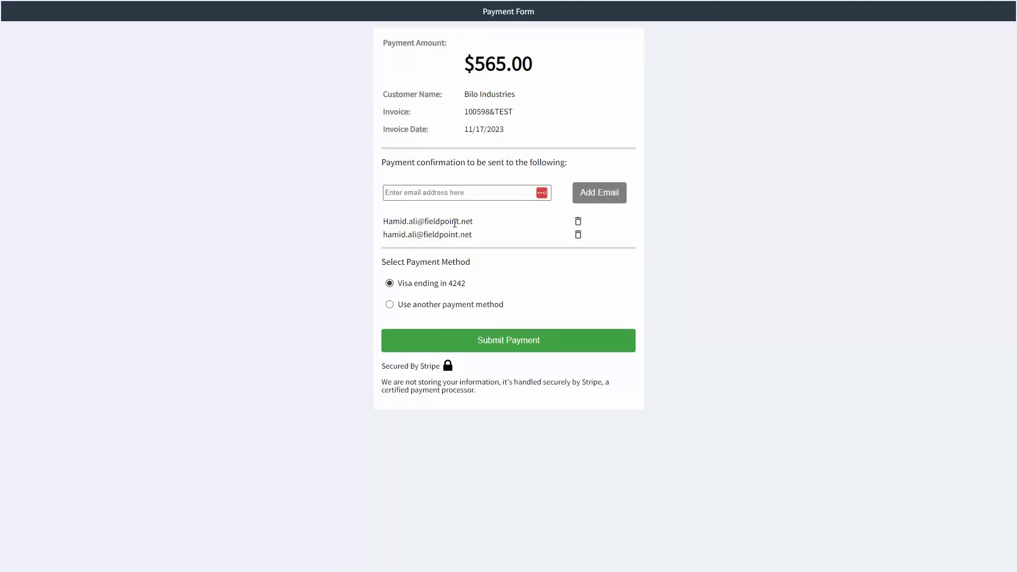
- Submit the $565.00 invoice payment using the customer's stored Visa card
double_click(457, 284)
left_click(548, 286)
left_click_drag(472, 284, 400, 292)
left_click(524, 299)
left_click(528, 341)
left_click(527, 341)
left_click(527, 342)
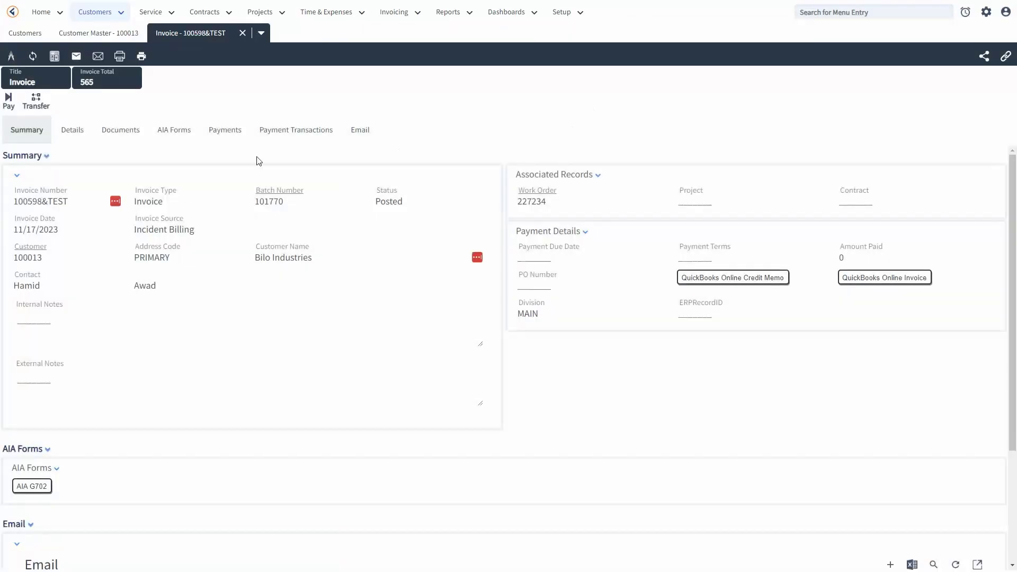
- Refresh the invoice's payments, review its payment transactions, and close the invoice and customer records
left_click(230, 135)
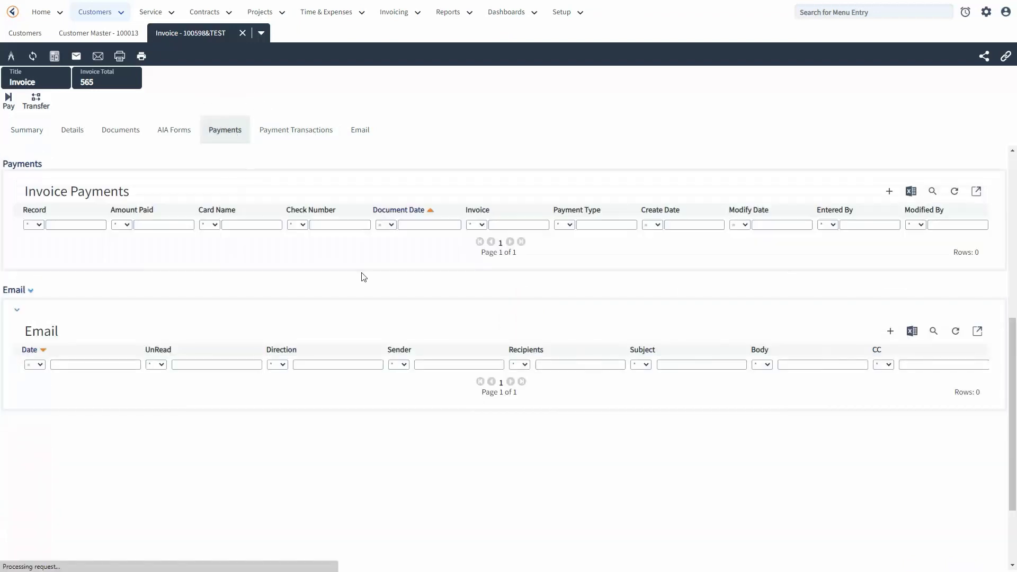
left_click(954, 190)
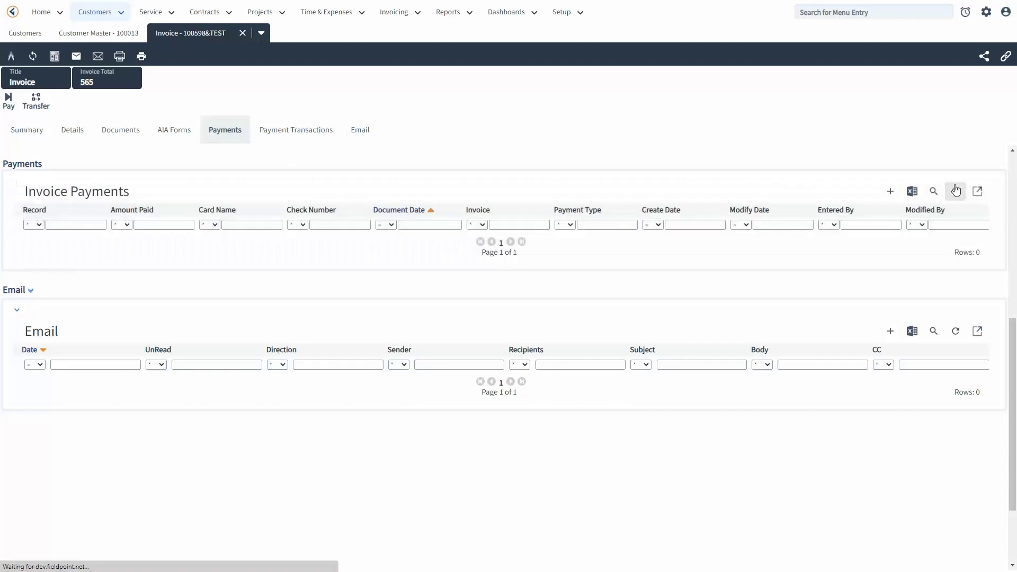
left_click(296, 130)
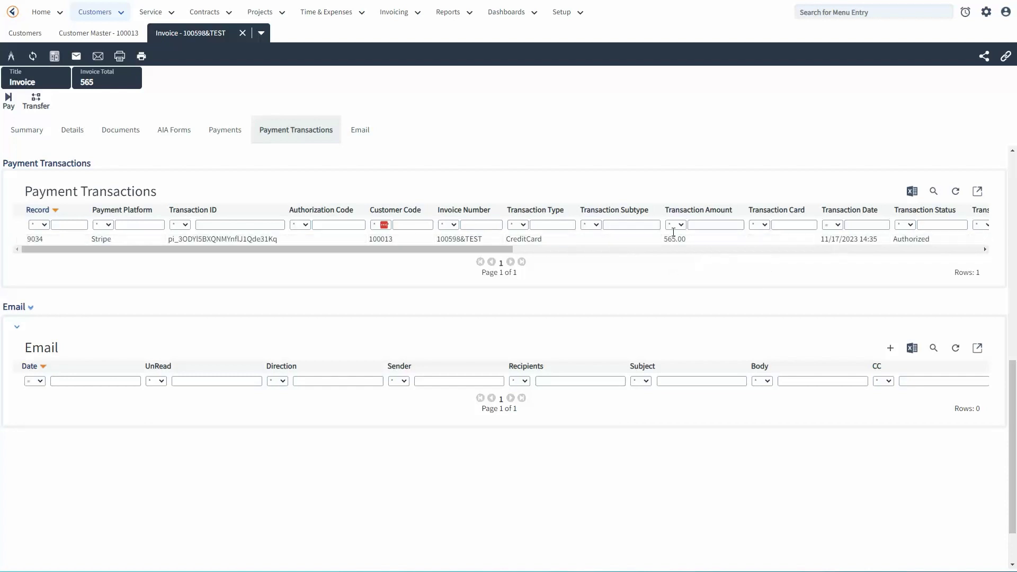
left_click_drag(204, 201, 22, 197)
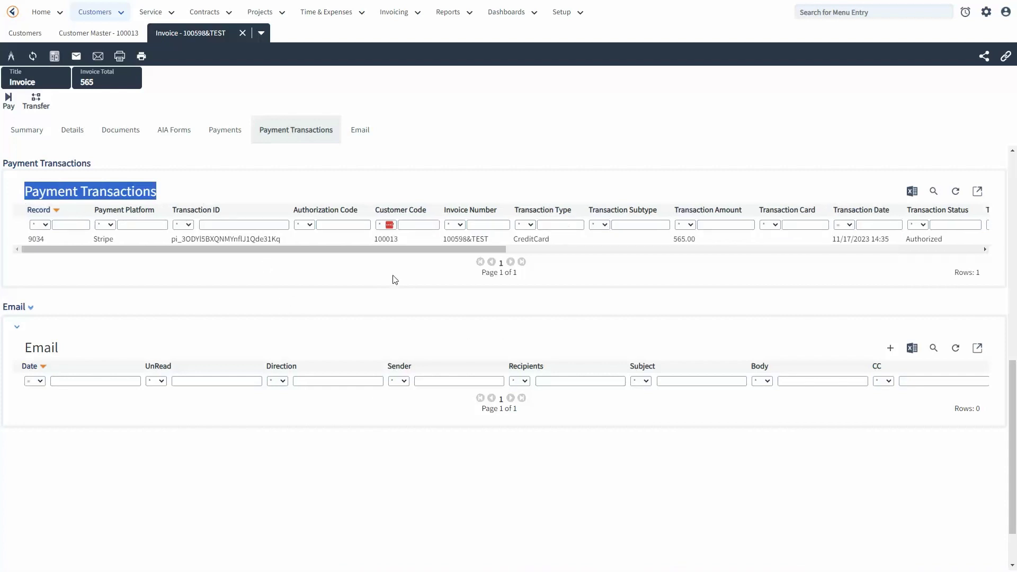
left_click(243, 34)
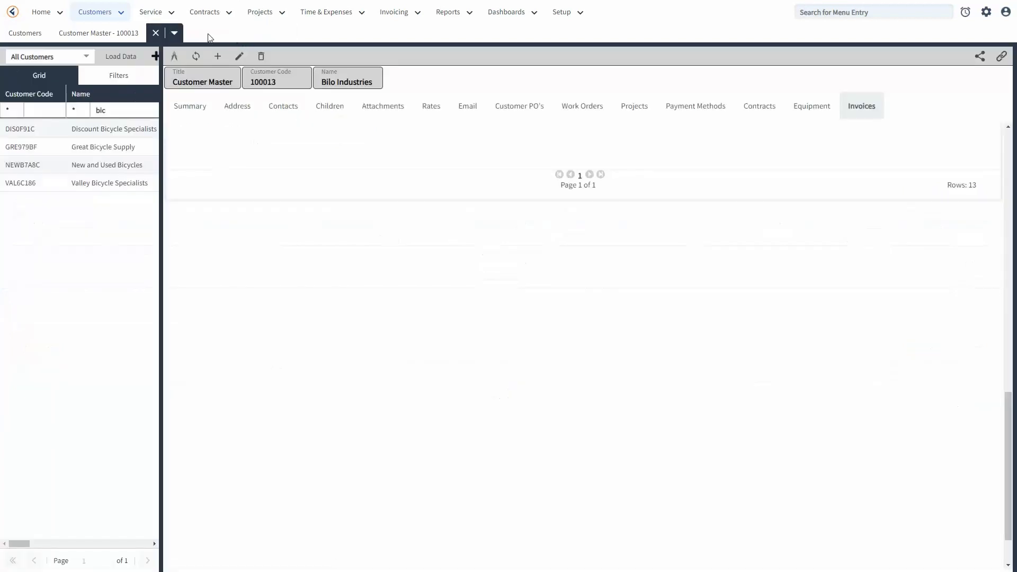
left_click(156, 34)
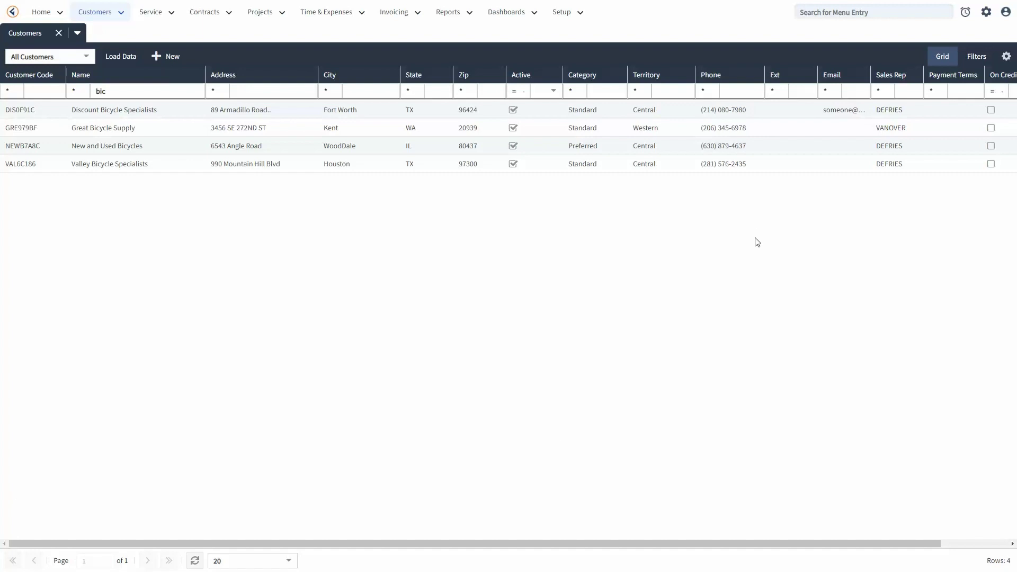
- Find the Stripe Onboarding form by searching for "stripe" and launch the Stripe dashboard in a maximized window
left_click(854, 17)
type("stripe")
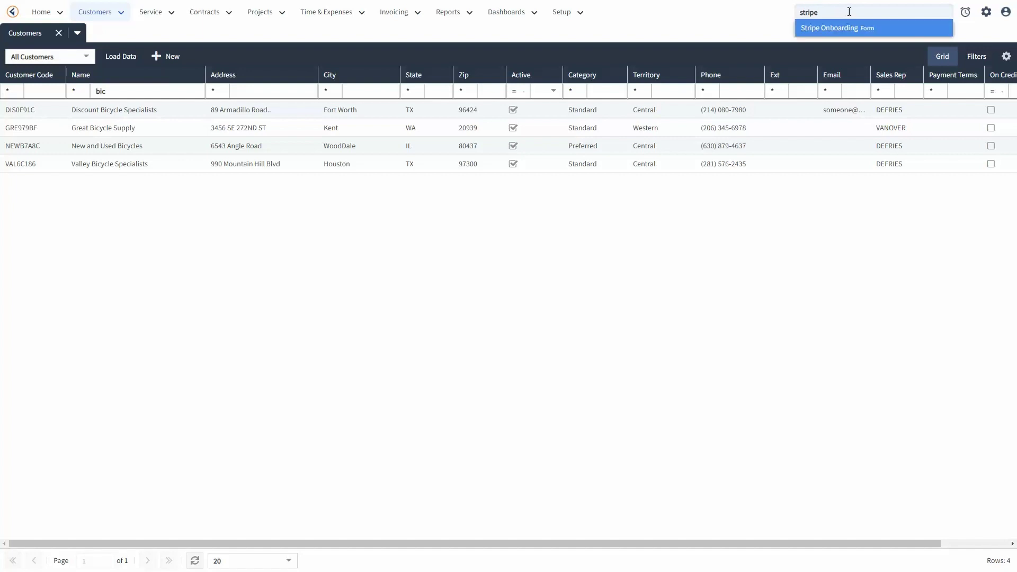
left_click(851, 32)
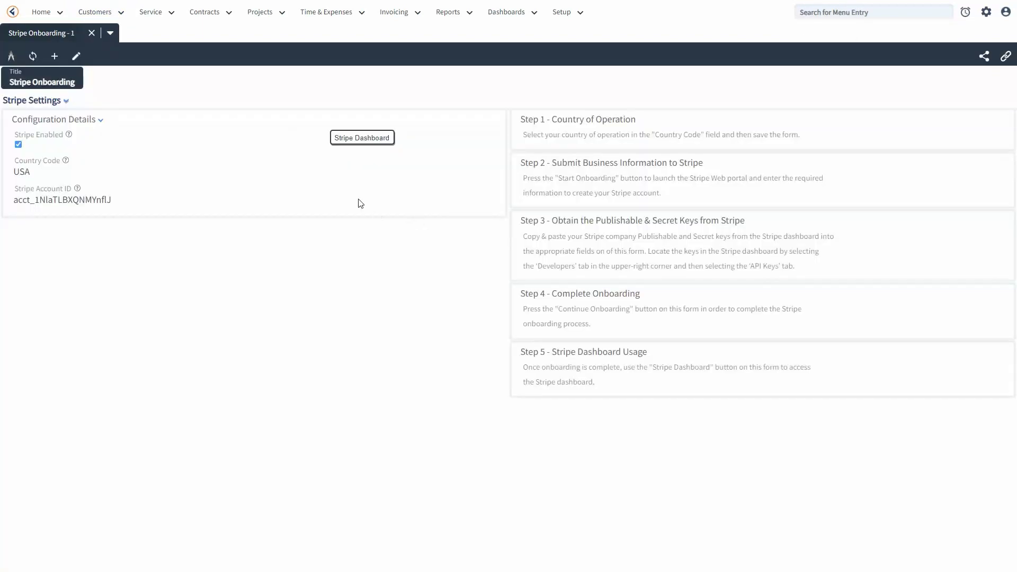
left_click(372, 142)
left_click(371, 142)
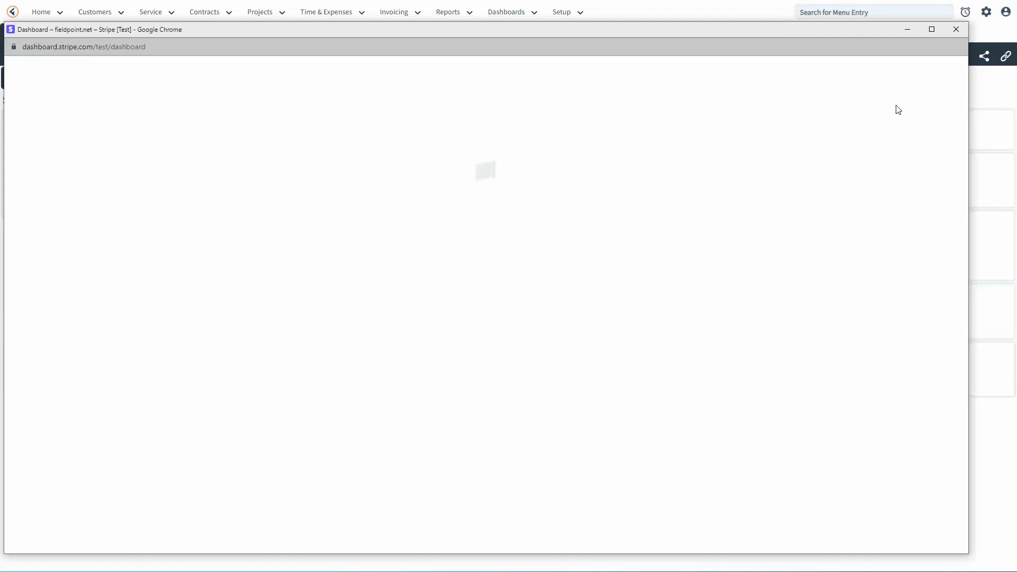
left_click(932, 29)
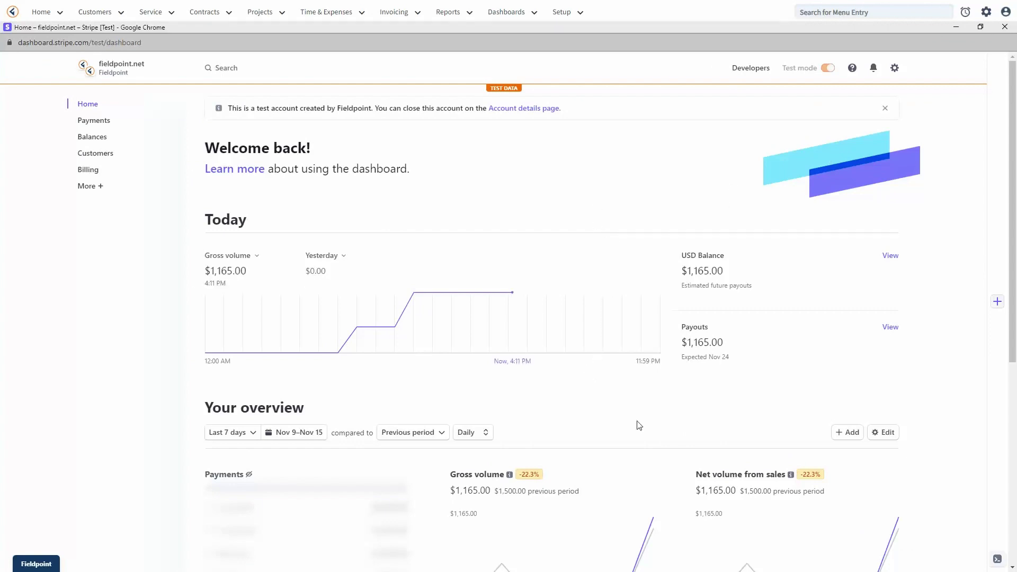
- Examine the Stripe dashboard's home overview, including today's volume, payments, net sales, new customers and top customers by spend
scroll(680, 425, "down", 1)
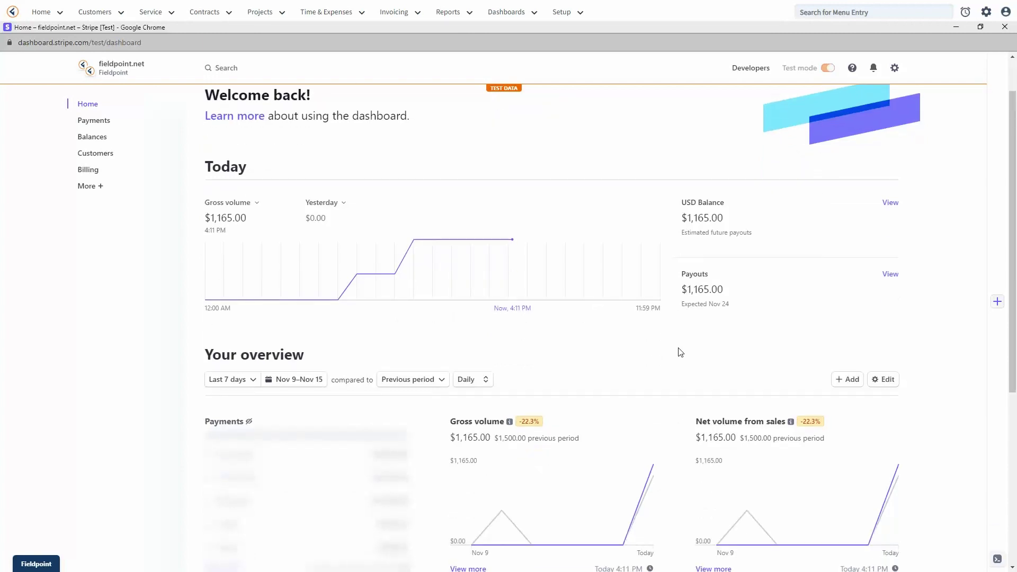
scroll(680, 352, "down", 2)
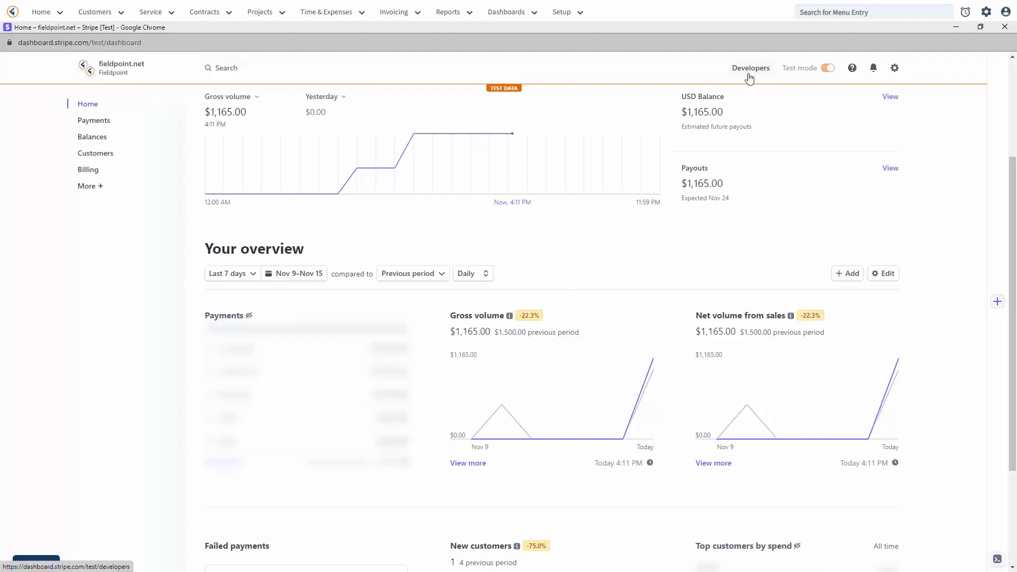
scroll(448, 358, "down", 2)
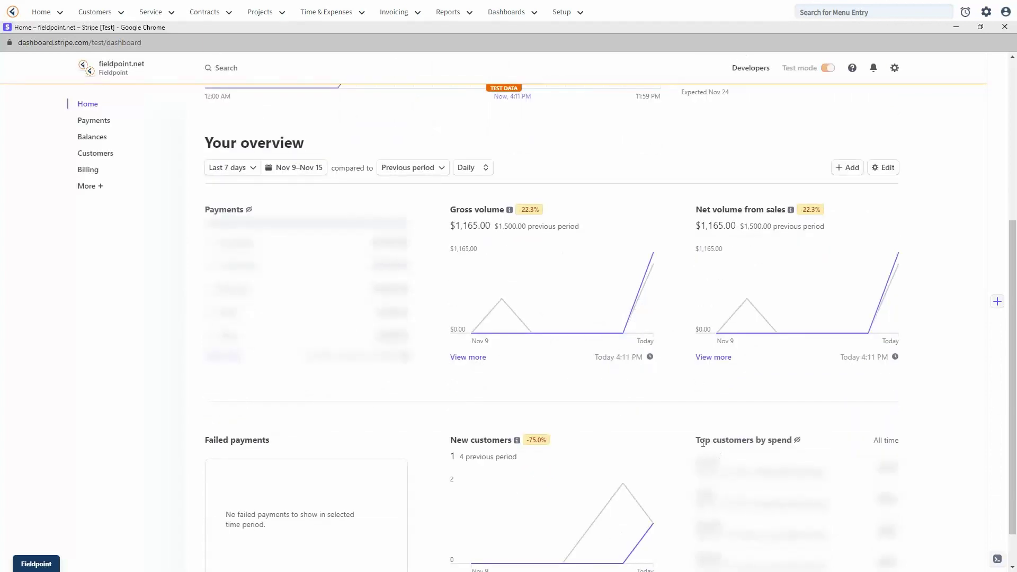
scroll(781, 392, "down", 1)
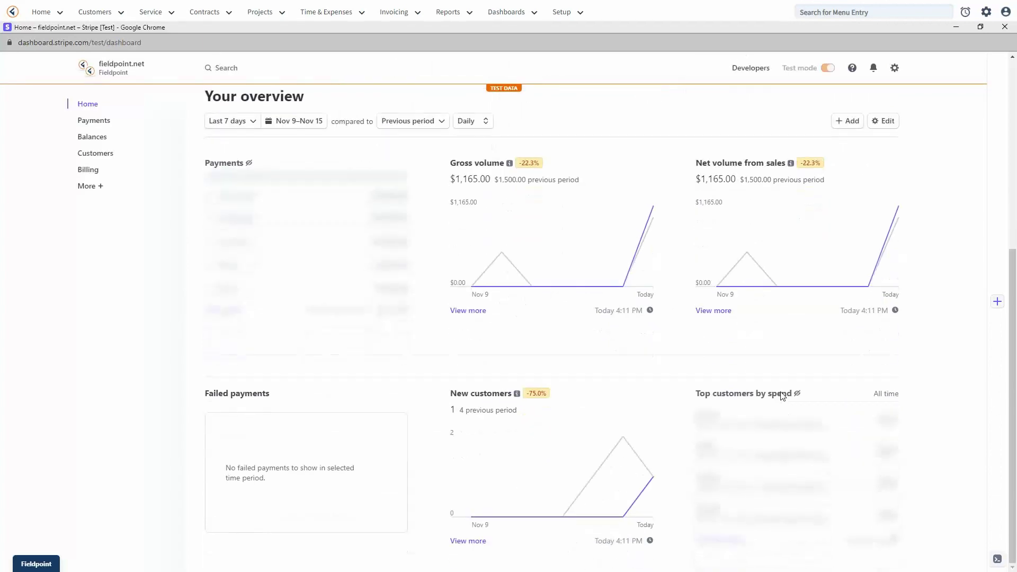
scroll(703, 404, "up", 3)
scroll(705, 405, "up", 2)
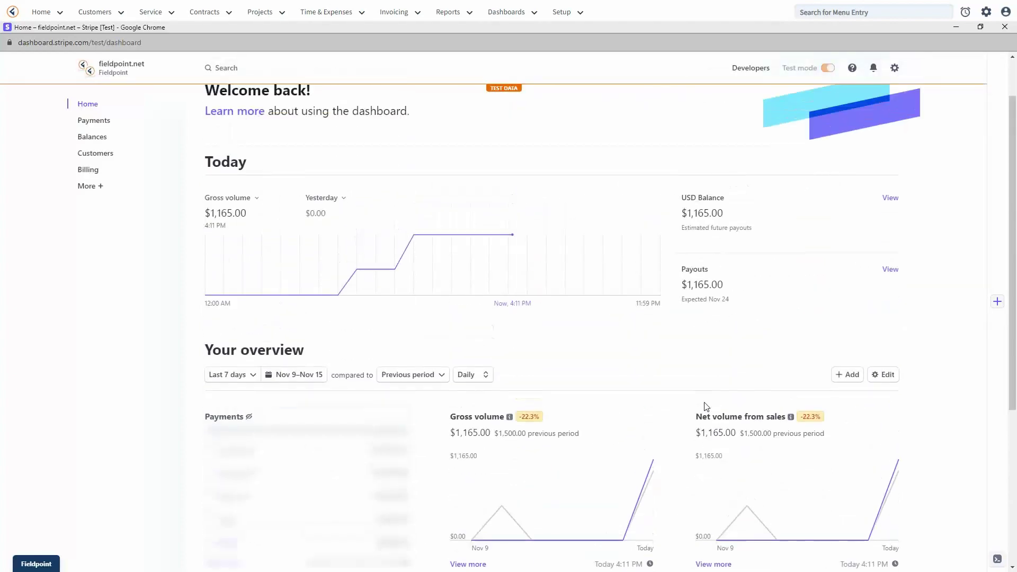
- Review the Stripe payments filtered by Succeeded, Refunded and Uncaptured, show all payments again, and view the balances overview
left_click(114, 123)
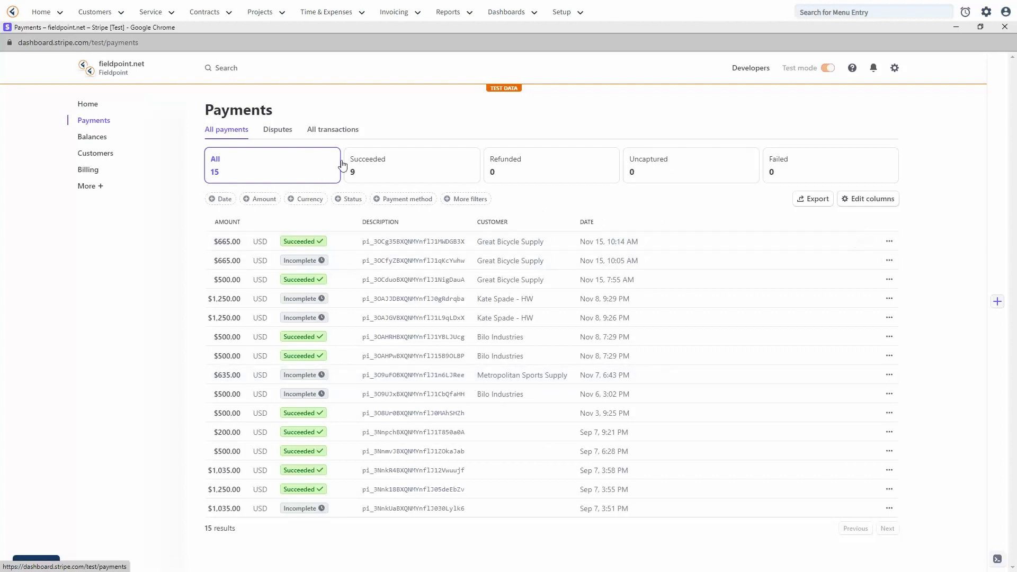
left_click(371, 168)
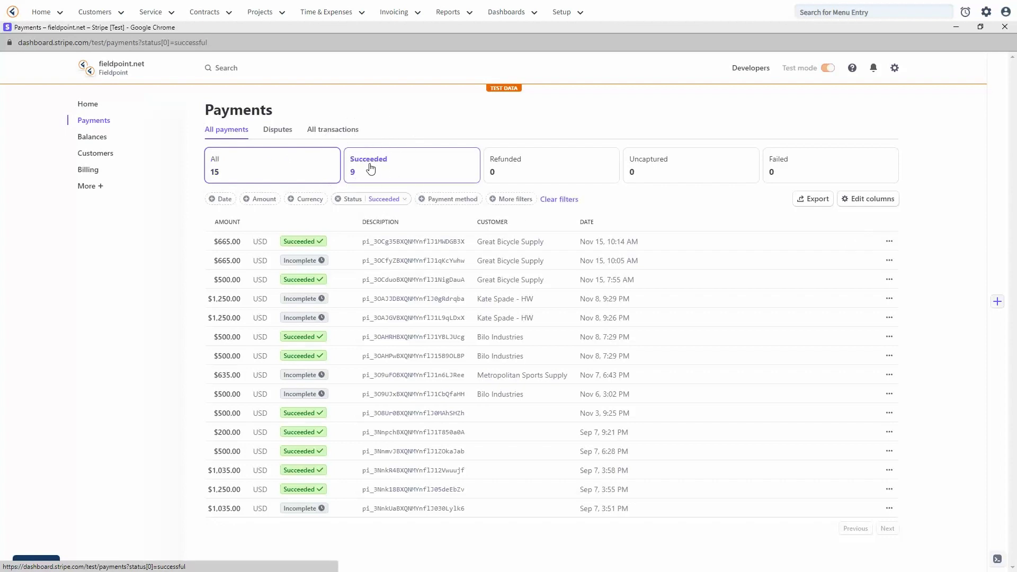
left_click(551, 169)
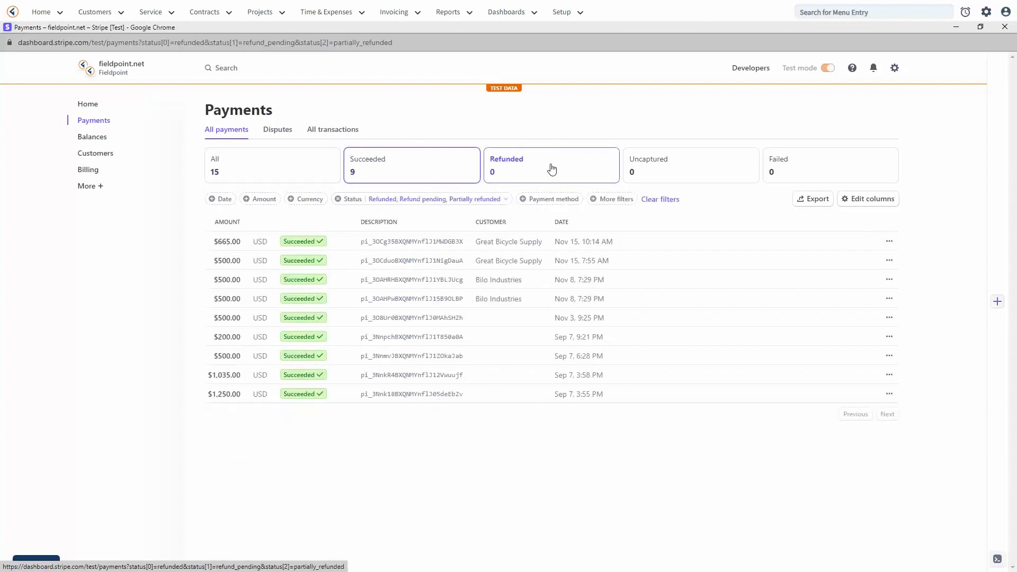
left_click(666, 168)
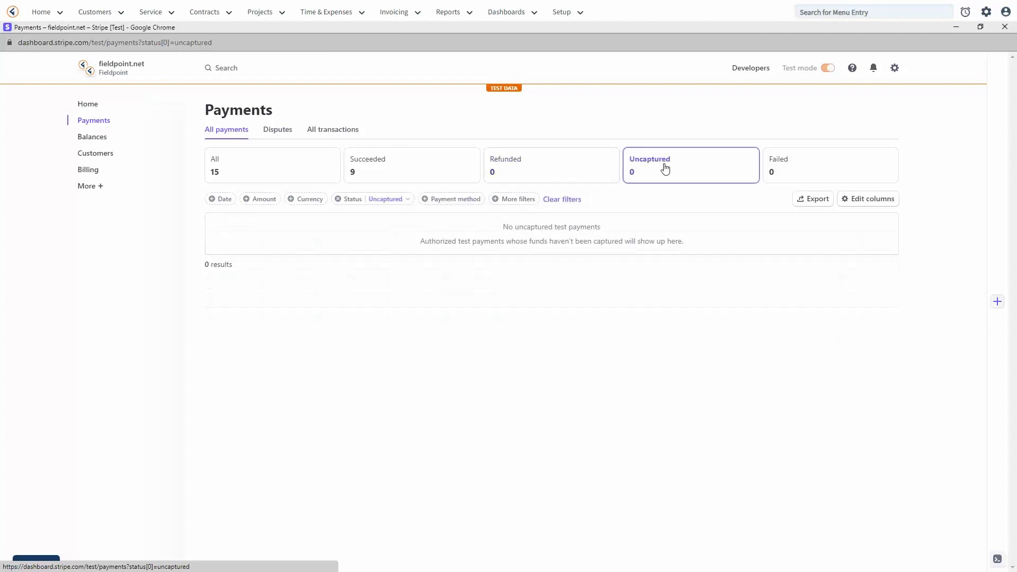
left_click(277, 168)
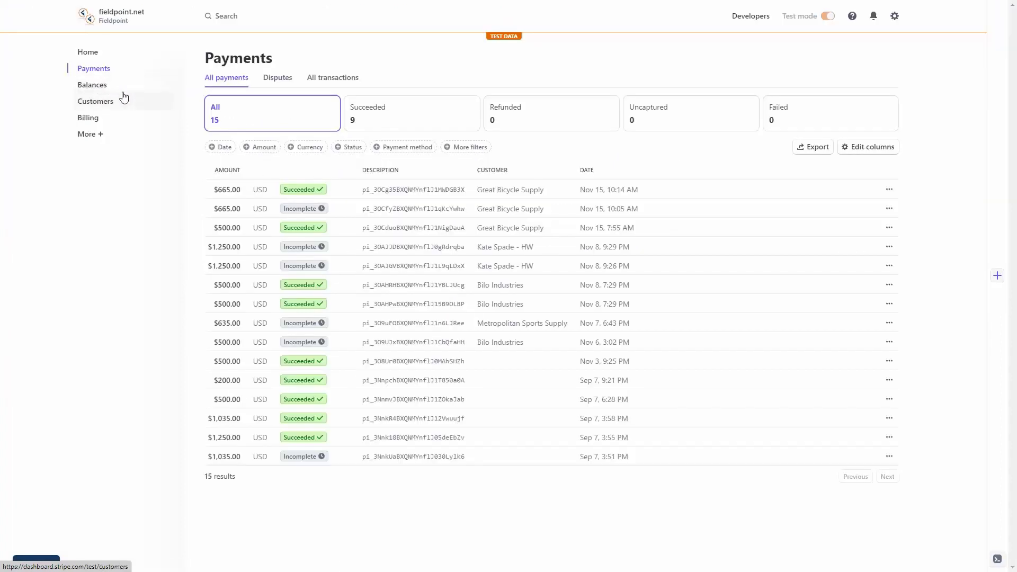
left_click(112, 88)
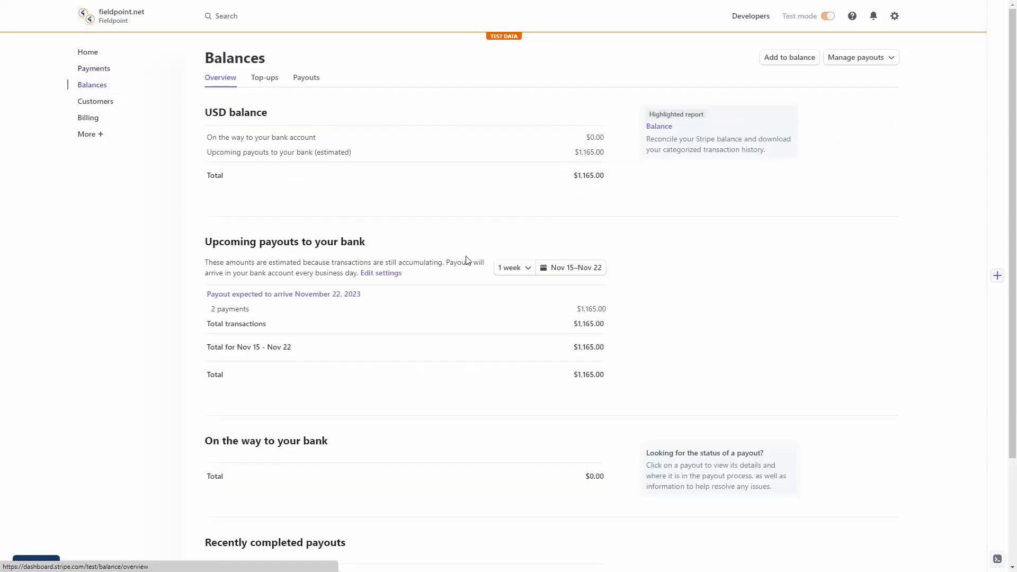
- Review the upcoming and recently completed payouts and the customers section in Stripe, and close the Stripe window
scroll(461, 307, "down", 3)
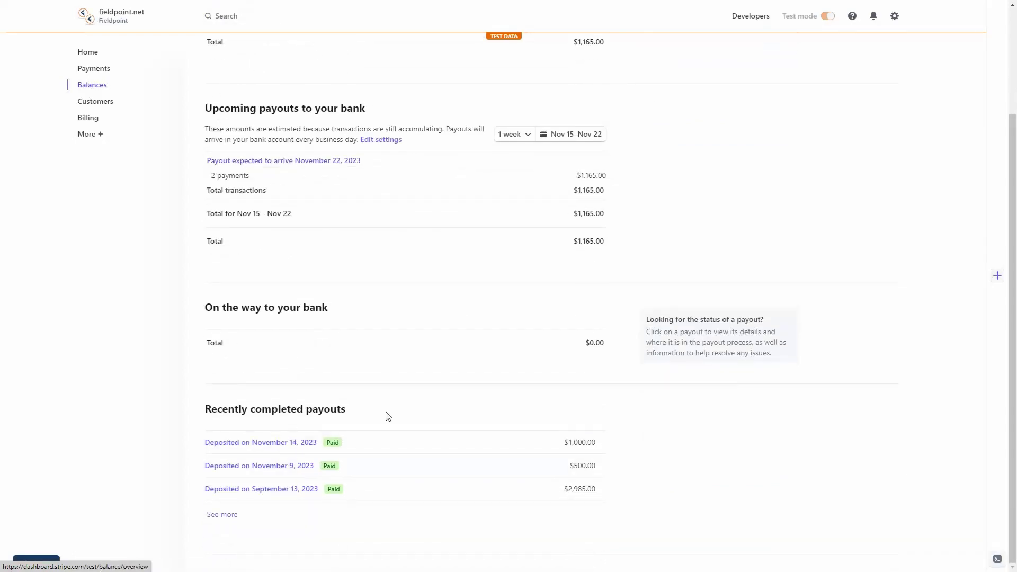
scroll(482, 393, "up", 1)
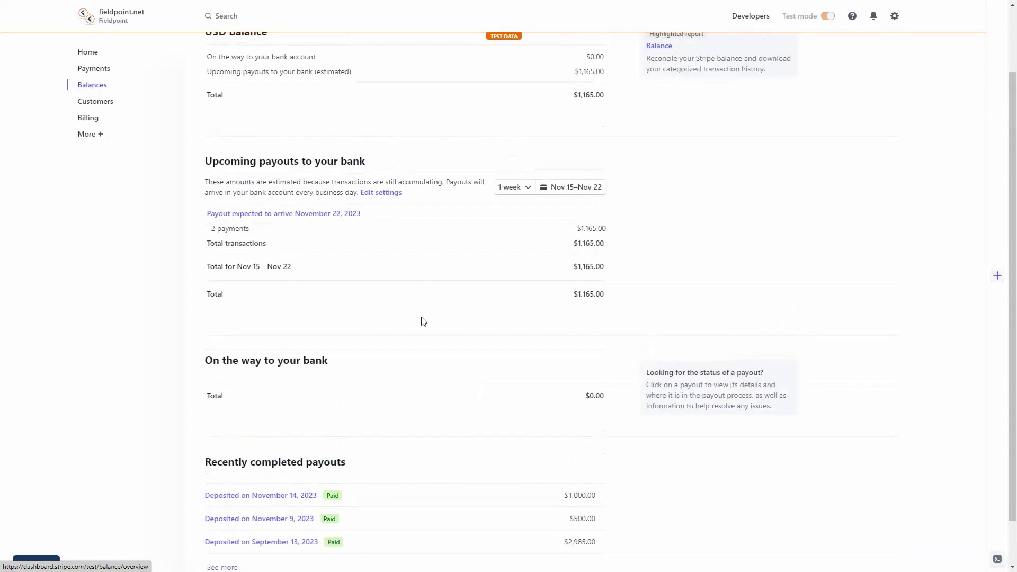
left_click(111, 102)
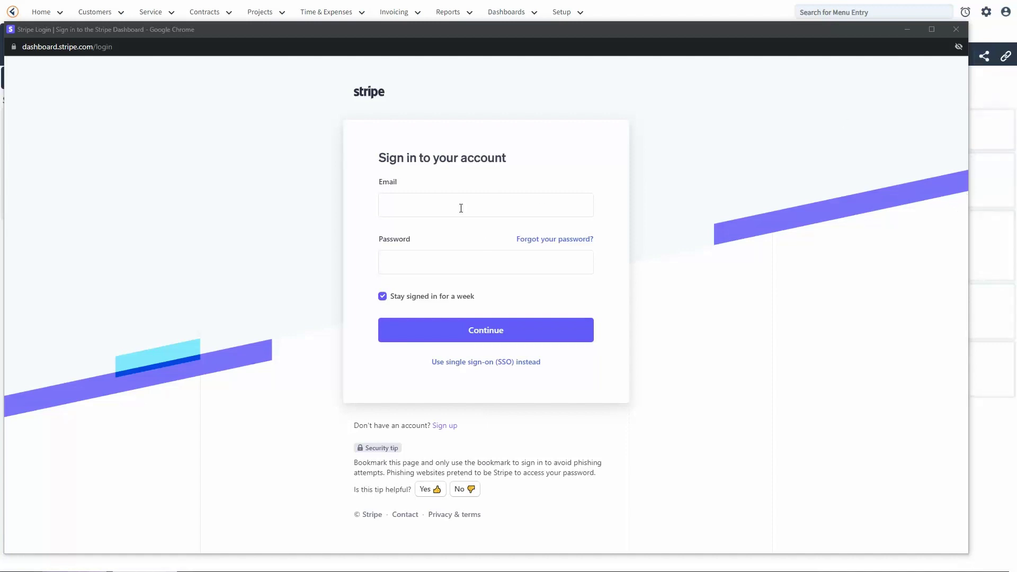
left_click(956, 30)
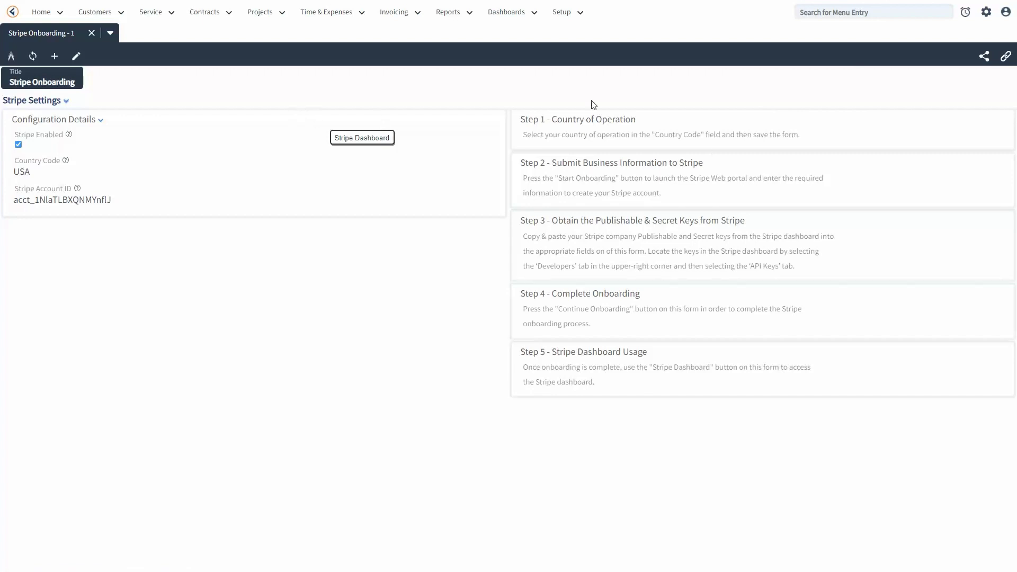
left_click(813, 12)
mouse_move(508, 36)
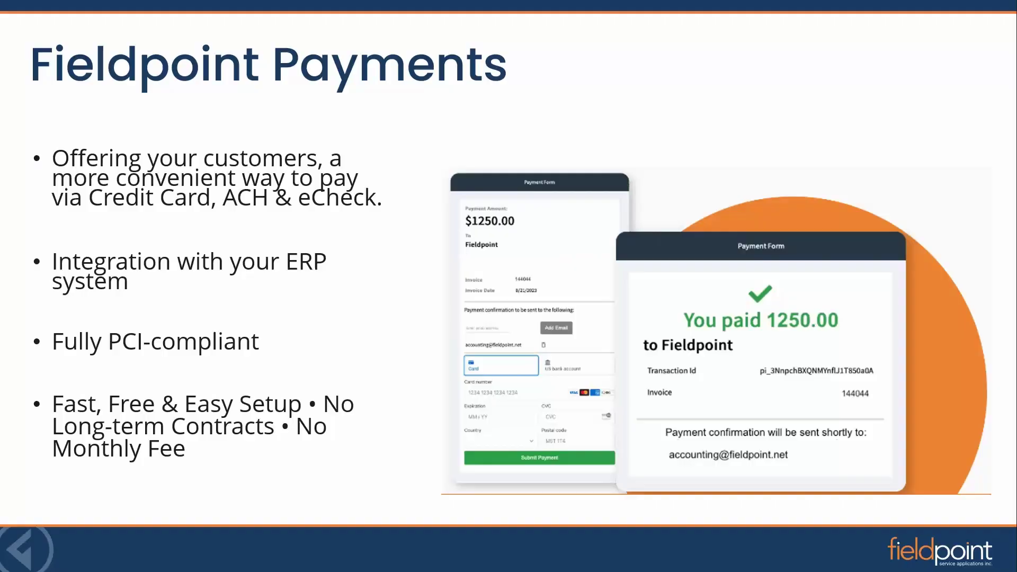
key("Right")
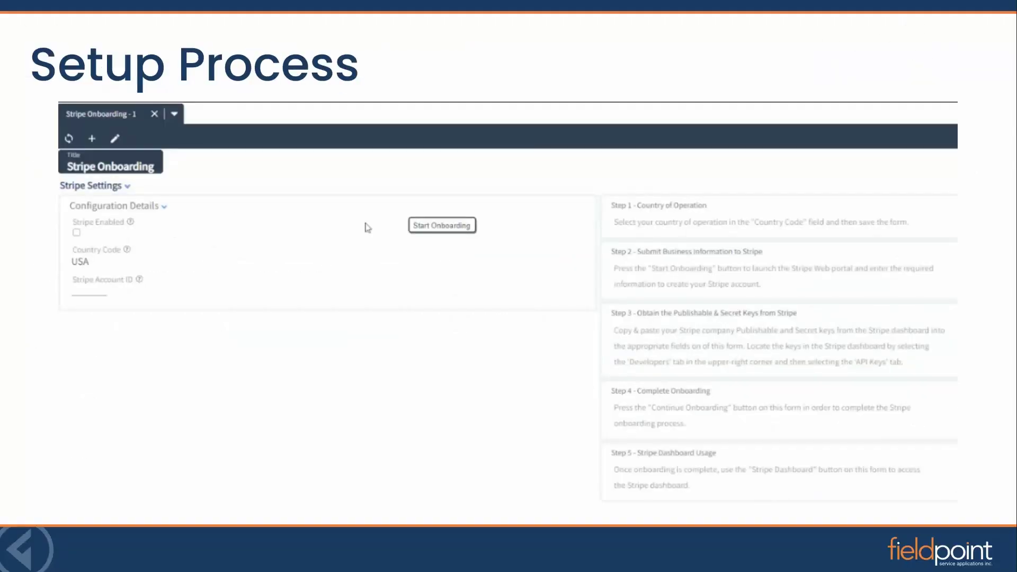